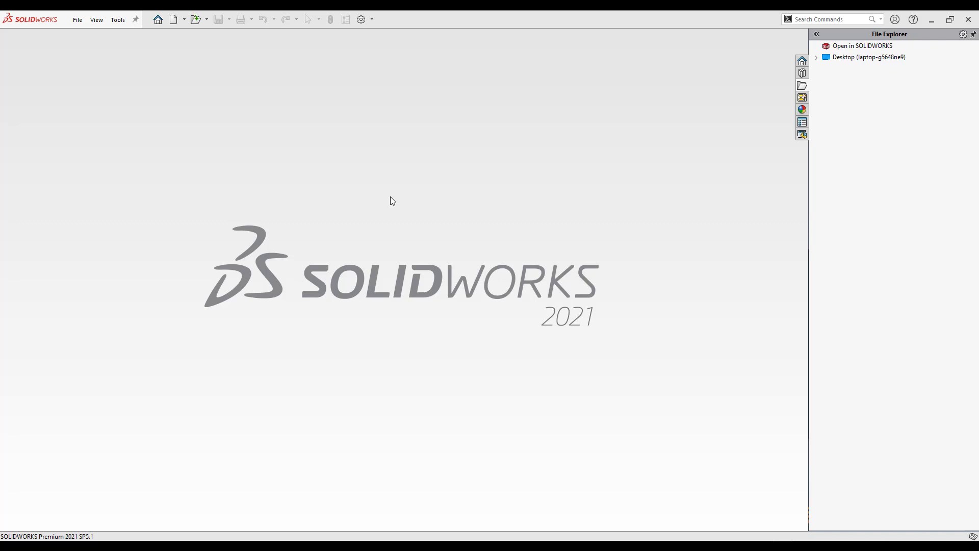
Open HG 365 GRINDER.sldasm from the recent documents list
{"action": "left_click", "coordinate": [79, 21]}
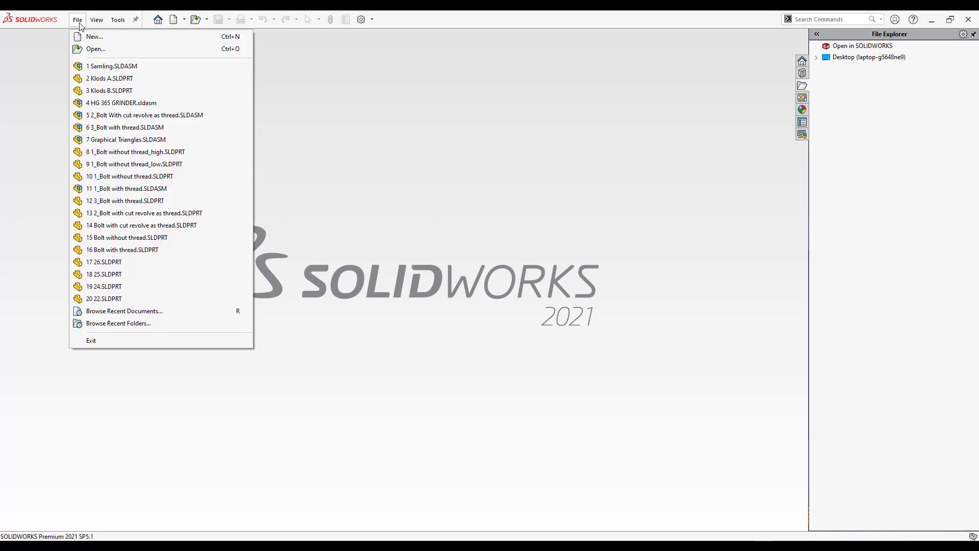
{"action": "left_click", "coordinate": [92, 104]}
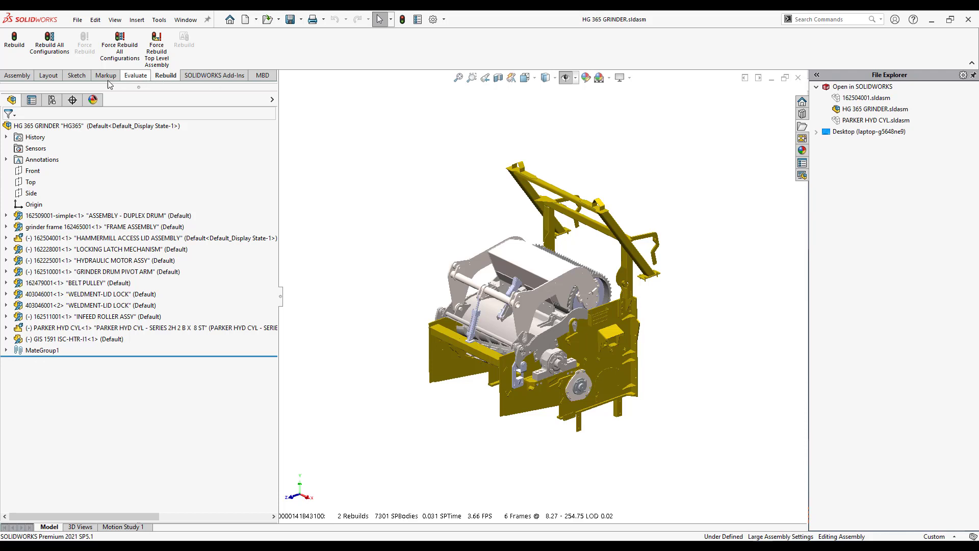
Turn off Large Assembly Settings on the Assembly tab
{"action": "left_click", "coordinate": [25, 77]}
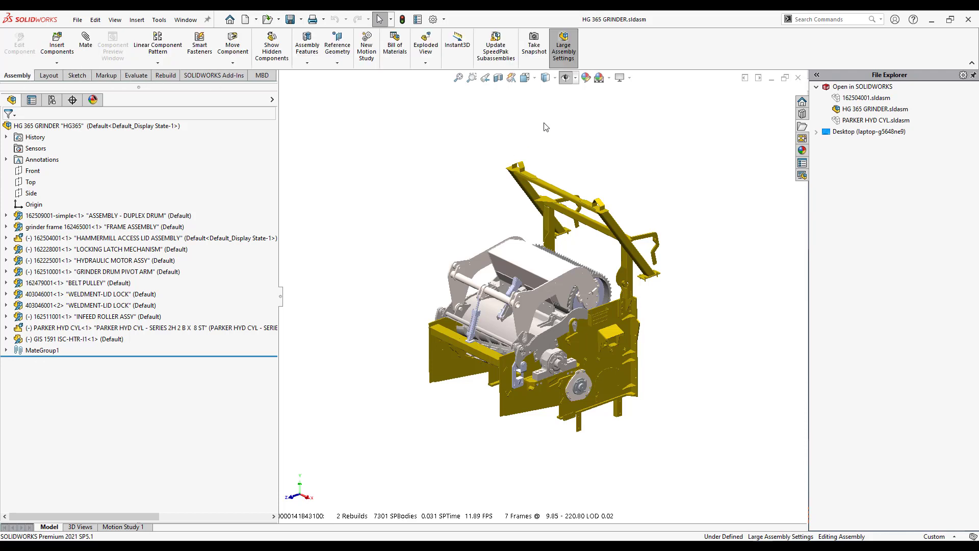
{"action": "left_click", "coordinate": [561, 58]}
{"action": "left_click", "coordinate": [570, 52]}
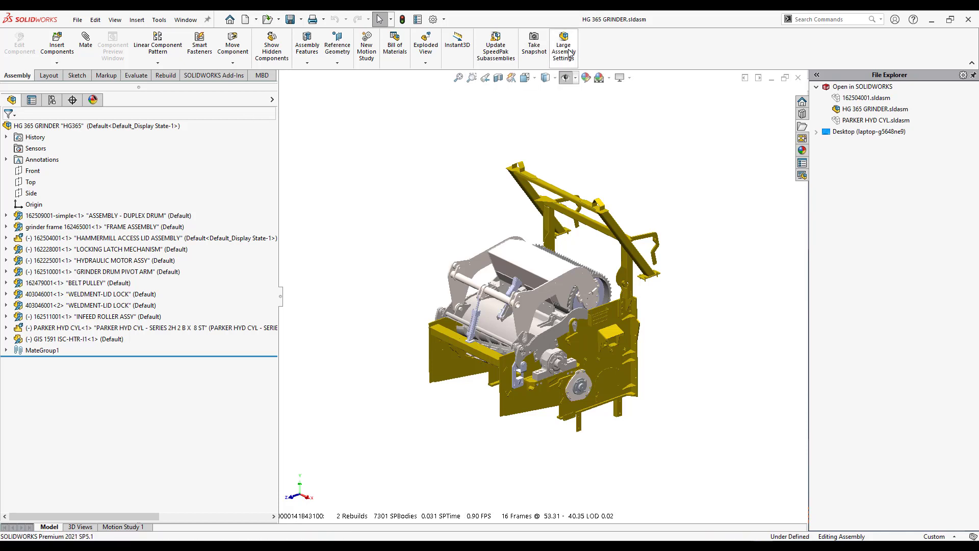
Render the grinder Shaded With Edges and orbit the view slightly
{"action": "left_click", "coordinate": [555, 78]}
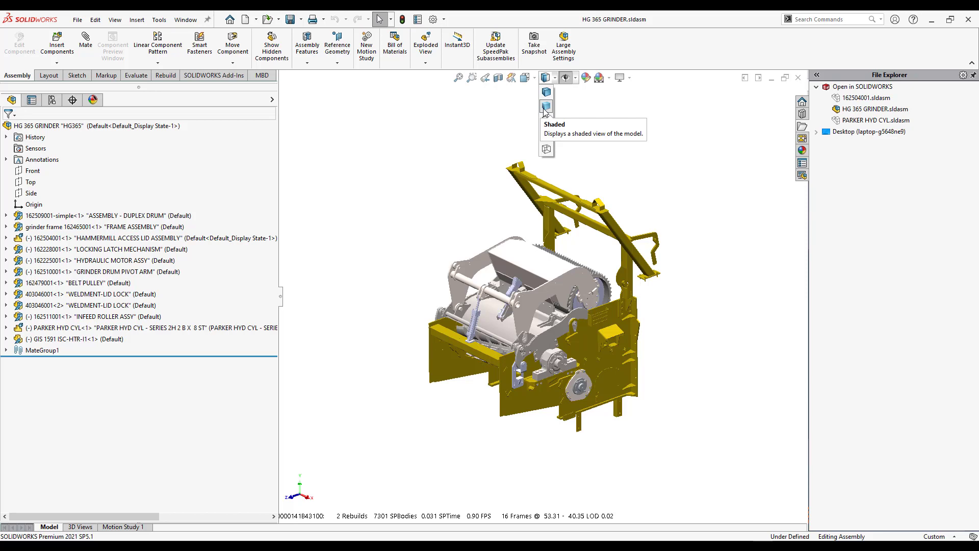
{"action": "left_click", "coordinate": [547, 91]}
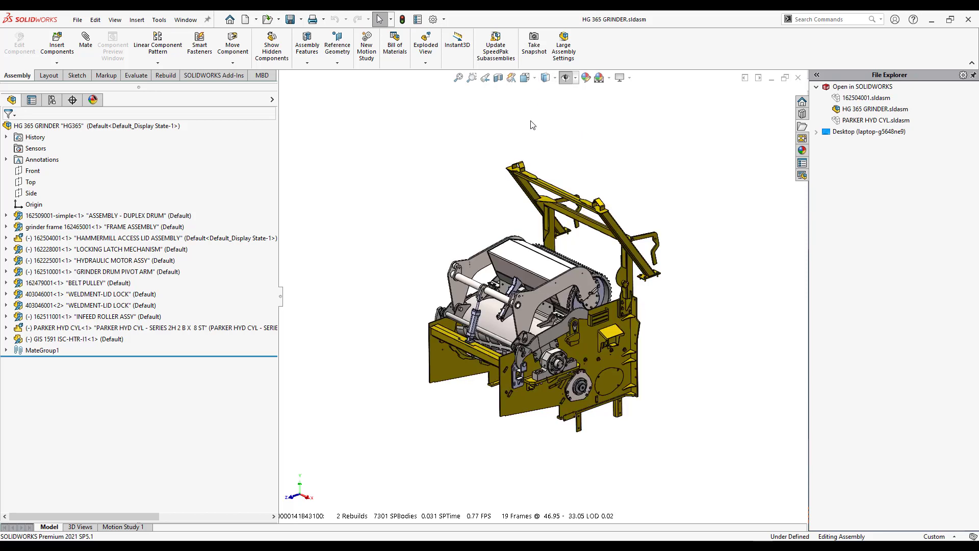
{"action": "middle_click_drag", "start_coordinate": [533, 148], "coordinate": [525, 135]}
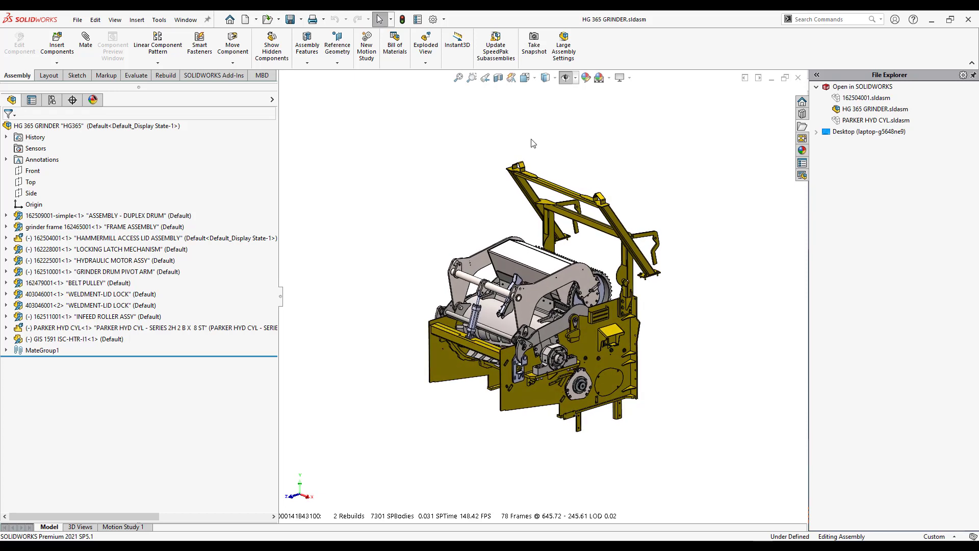
Set all lightweight components of the top assembly to Resolved
{"action": "right_click", "coordinate": [92, 129]}
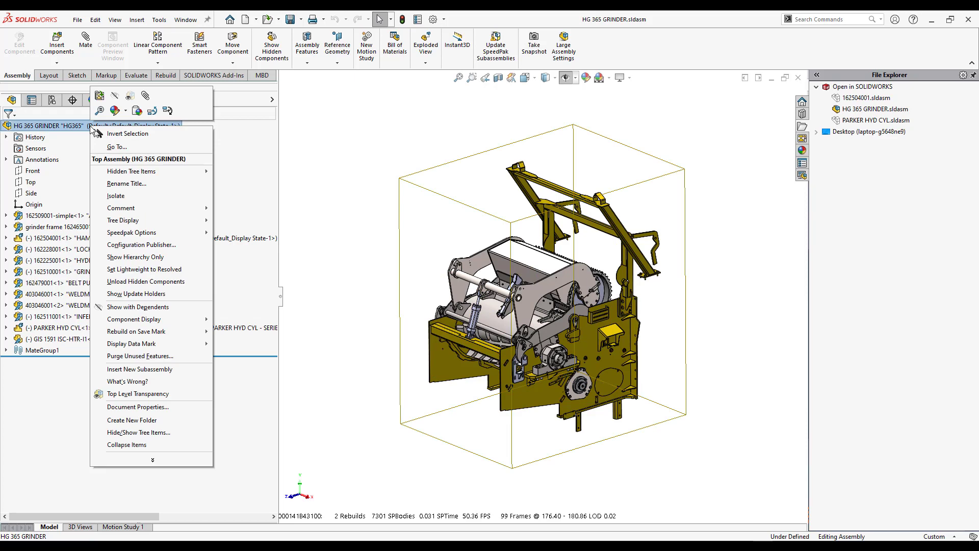
{"action": "left_click", "coordinate": [172, 271]}
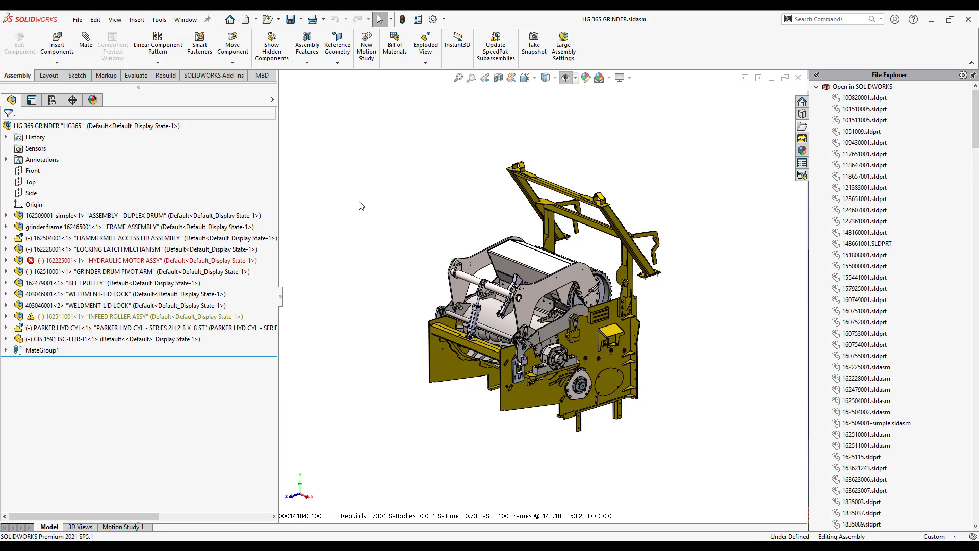
{"action": "mouse_move", "coordinate": [369, 199]}
{"action": "middle_mouse_down"}
{"action": "mouse_move", "coordinate": [377, 216]}
{"action": "mouse_move", "coordinate": [363, 212]}
{"action": "middle_mouse_up"}
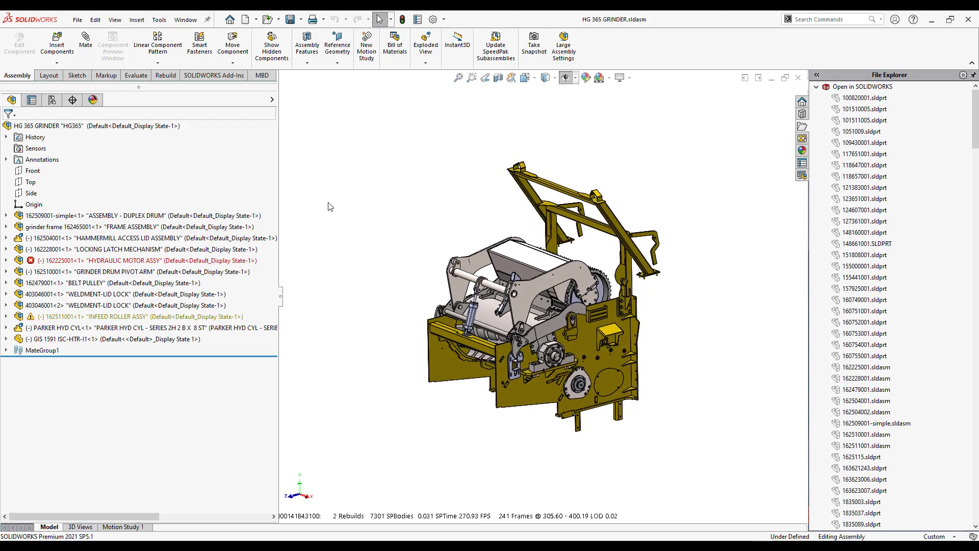
{"action": "left_click", "coordinate": [142, 77]}
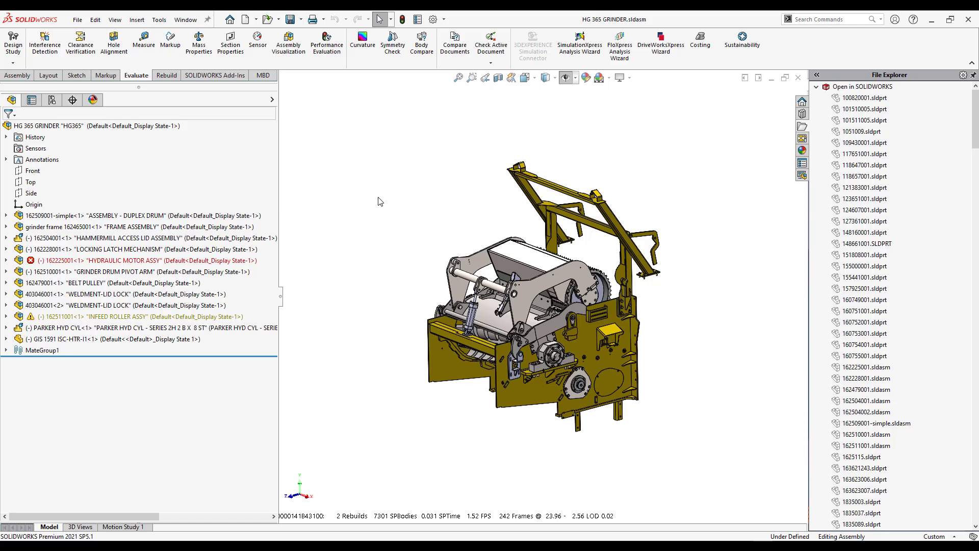
Run Performance Evaluation on HG 365 GRINDER and reposition the report dialog
{"action": "left_click", "coordinate": [329, 62]}
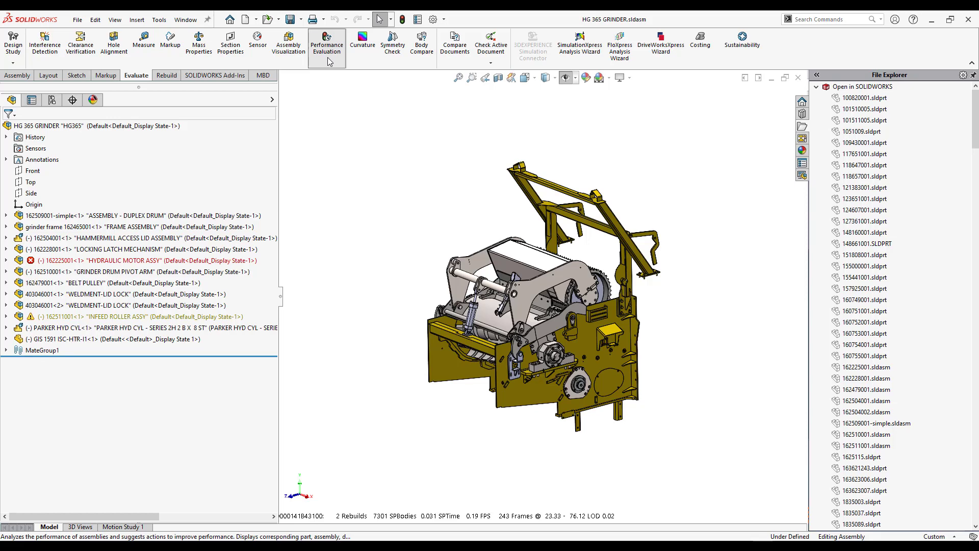
{"action": "left_click_drag", "start_coordinate": [293, 87], "coordinate": [299, 92]}
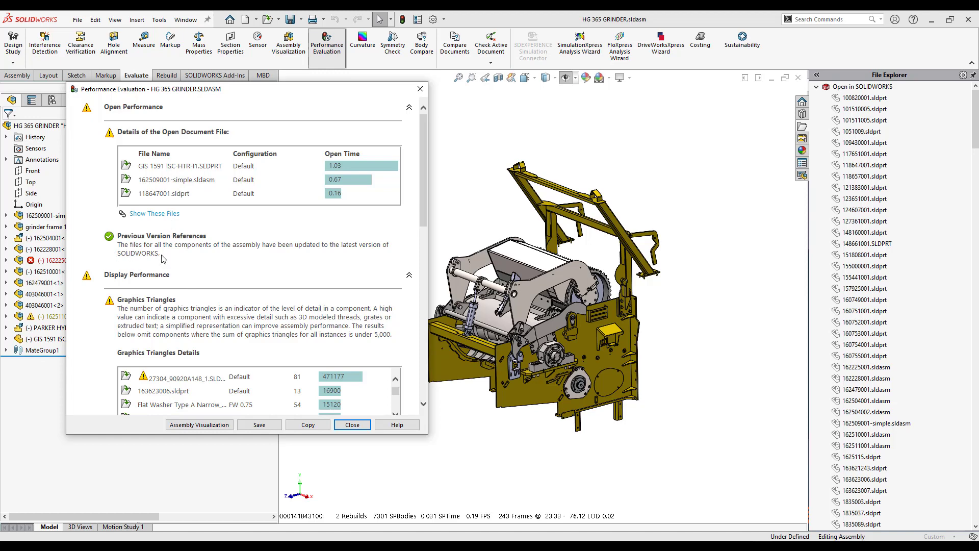
Review Graphics Triangles Details, led by GIS 1591 ISC-HTR-I1 at 751702 triangles
{"action": "left_click_drag", "start_coordinate": [162, 253], "coordinate": [119, 245]}
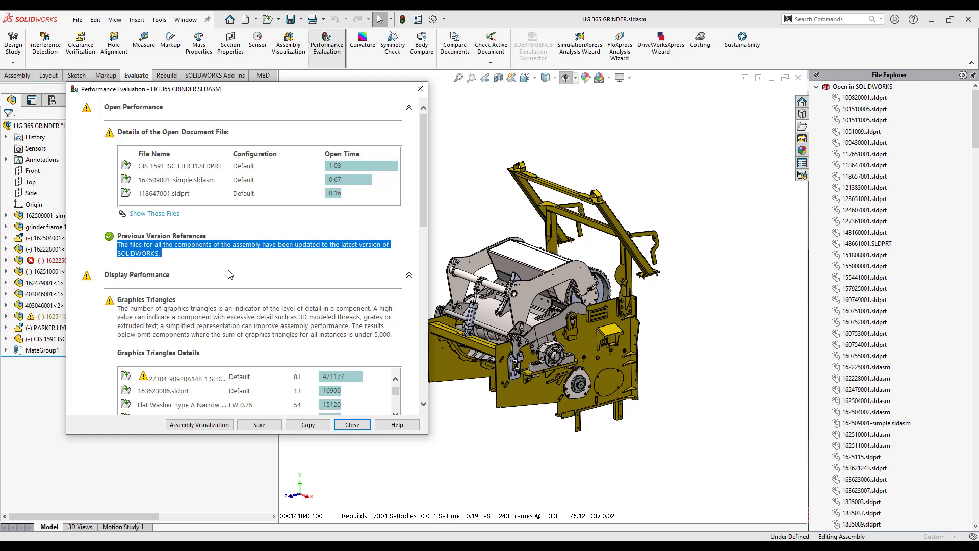
{"action": "scroll", "coordinate": [229, 274], "scroll_direction": "down", "scroll_amount": 3}
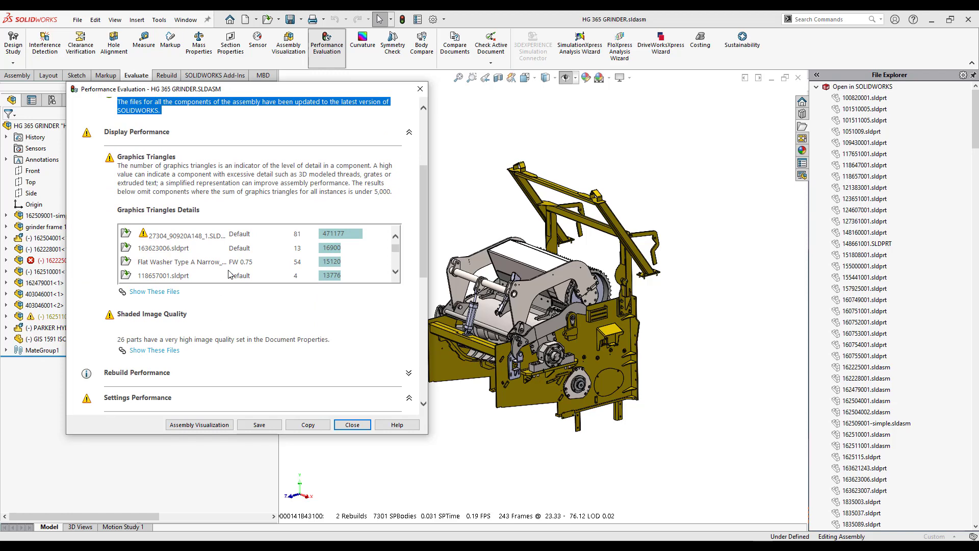
{"action": "left_click", "coordinate": [396, 236]}
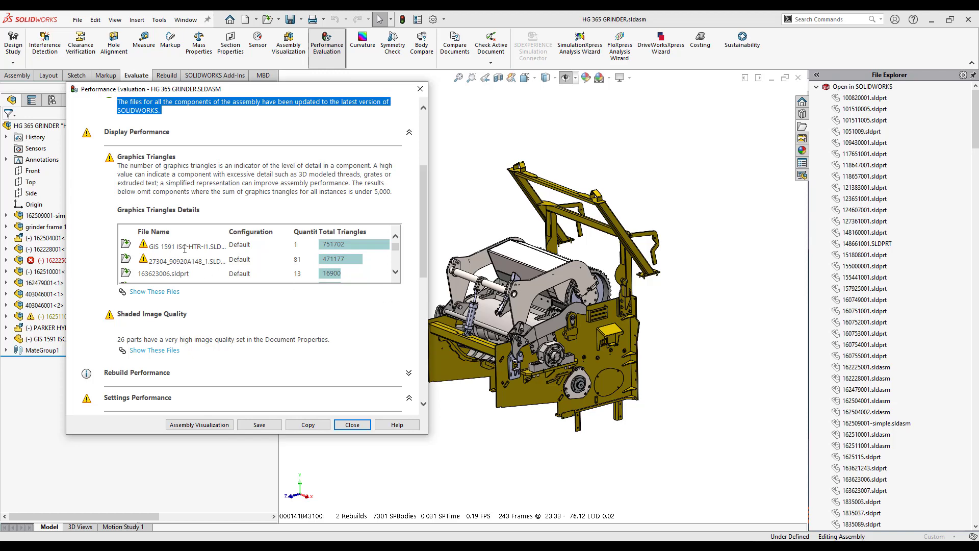
{"action": "mouse_move", "coordinate": [423, 266]}
{"action": "left_mouse_down"}
{"action": "mouse_move", "coordinate": [417, 224]}
{"action": "mouse_move", "coordinate": [427, 255]}
{"action": "left_mouse_up"}
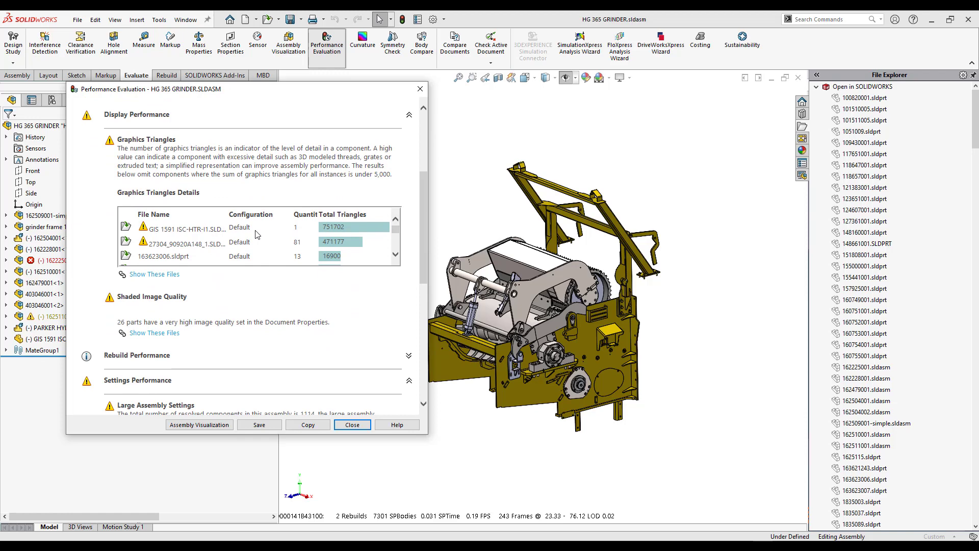
{"action": "left_click", "coordinate": [155, 274]}
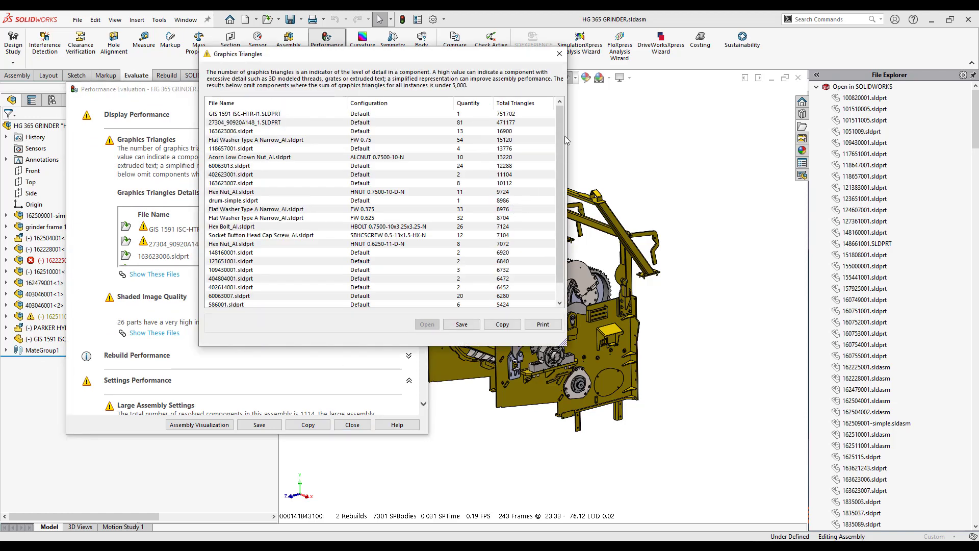
{"action": "mouse_move", "coordinate": [560, 192]}
{"action": "left_mouse_down"}
{"action": "mouse_move", "coordinate": [560, 215]}
{"action": "mouse_move", "coordinate": [553, 160]}
{"action": "left_mouse_up"}
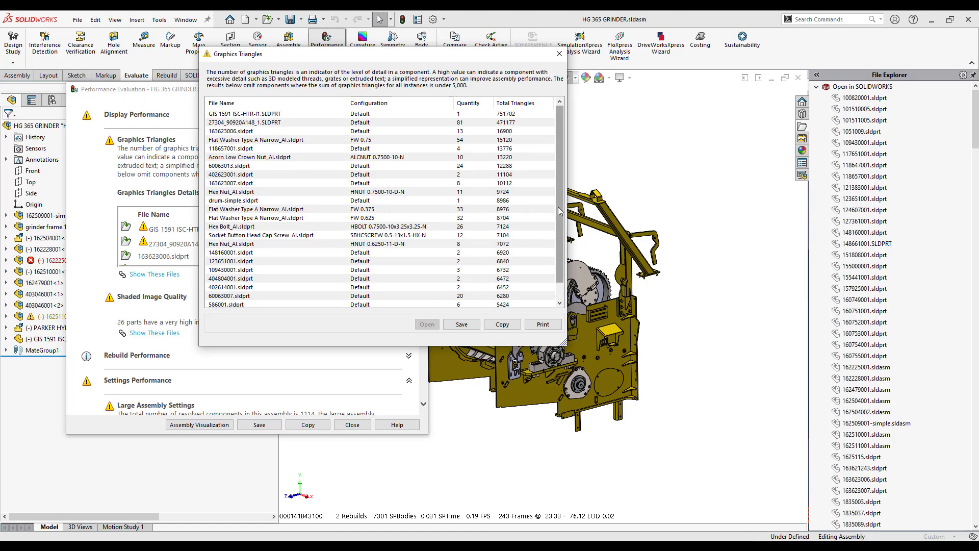
{"action": "left_click_drag", "start_coordinate": [559, 210], "coordinate": [536, 282]}
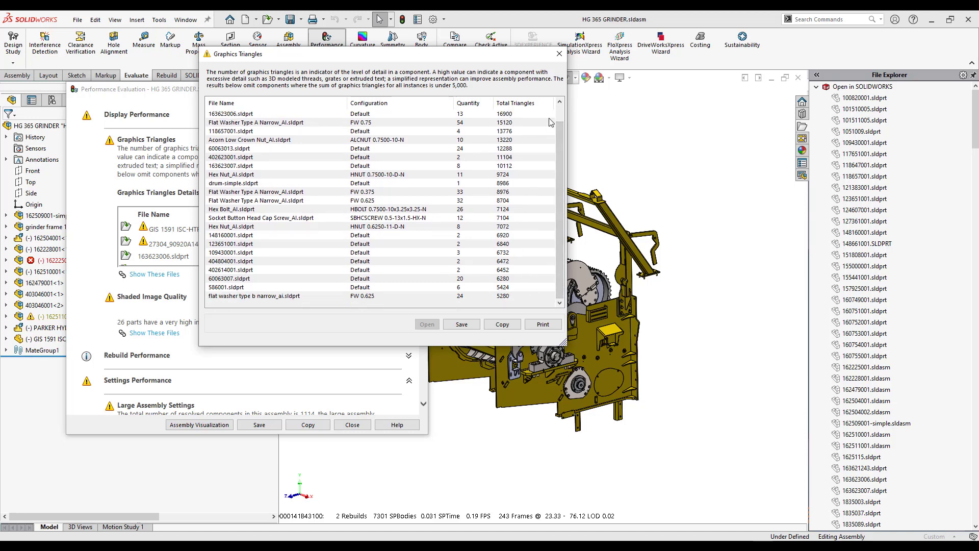
{"action": "left_click_drag", "start_coordinate": [559, 146], "coordinate": [546, 132]}
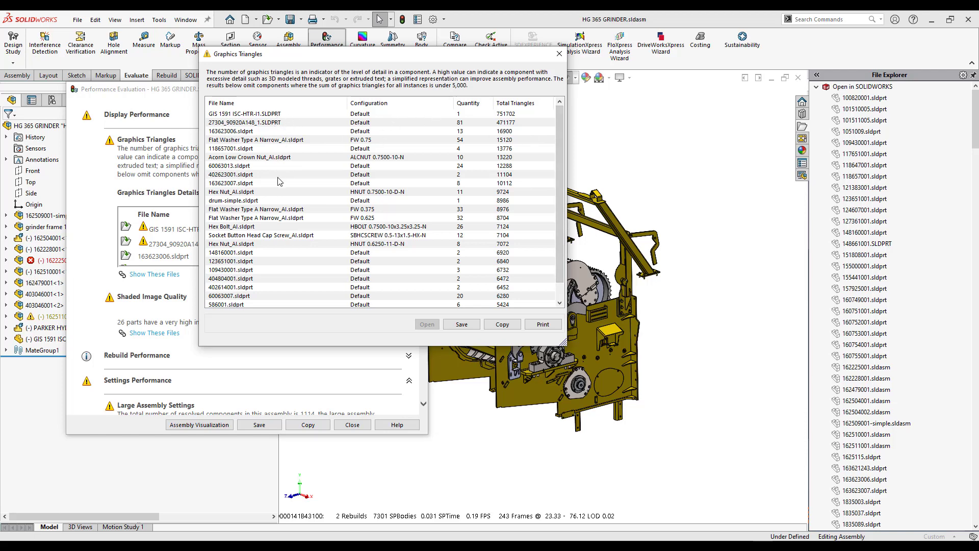
{"action": "left_click", "coordinate": [559, 53]}
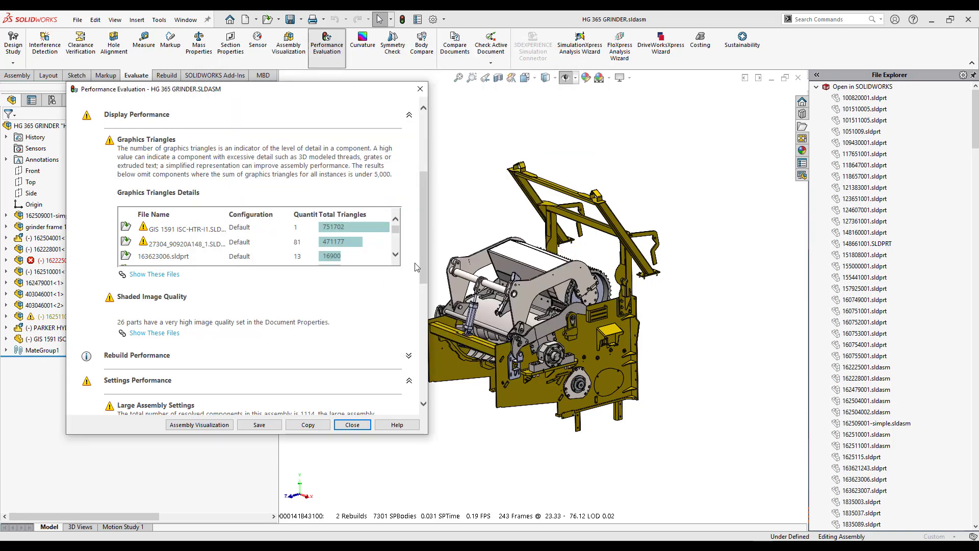
{"action": "left_click_drag", "start_coordinate": [422, 257], "coordinate": [423, 295]}
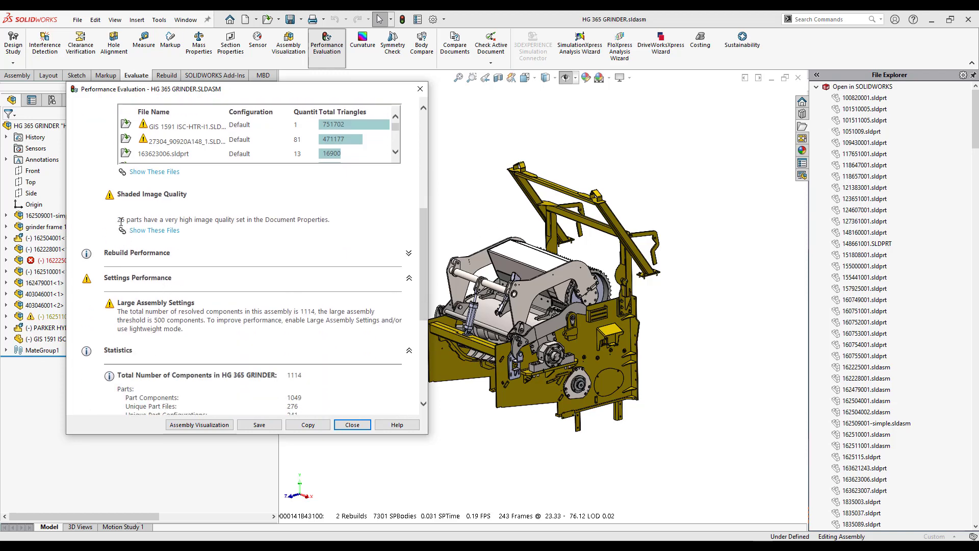
{"action": "left_click_drag", "start_coordinate": [179, 219], "coordinate": [235, 223]}
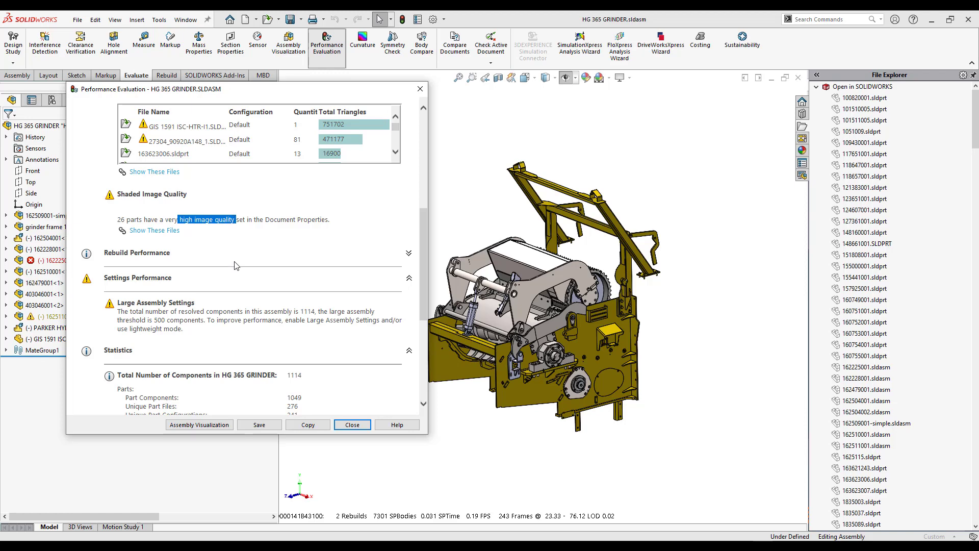
{"action": "left_click", "coordinate": [172, 234]}
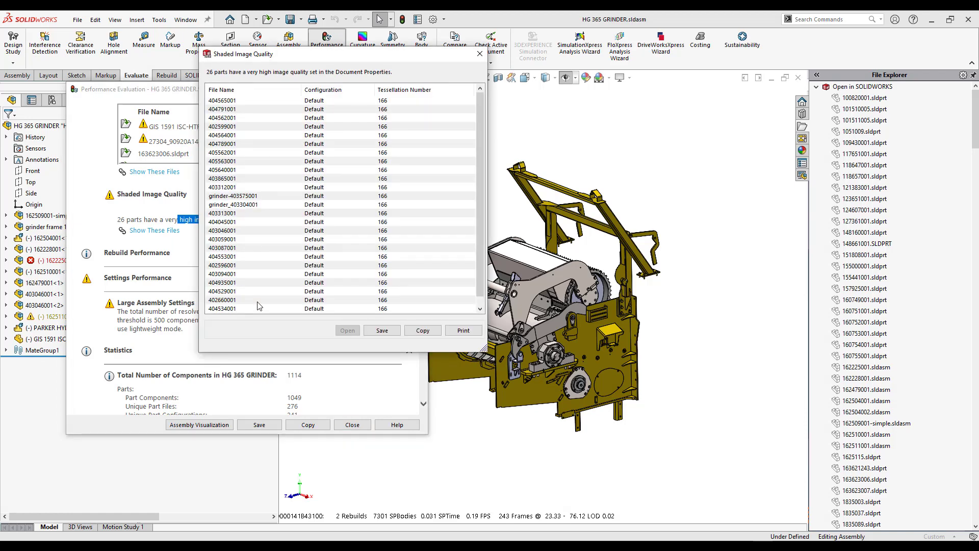
{"action": "left_click_drag", "start_coordinate": [480, 191], "coordinate": [482, 225]}
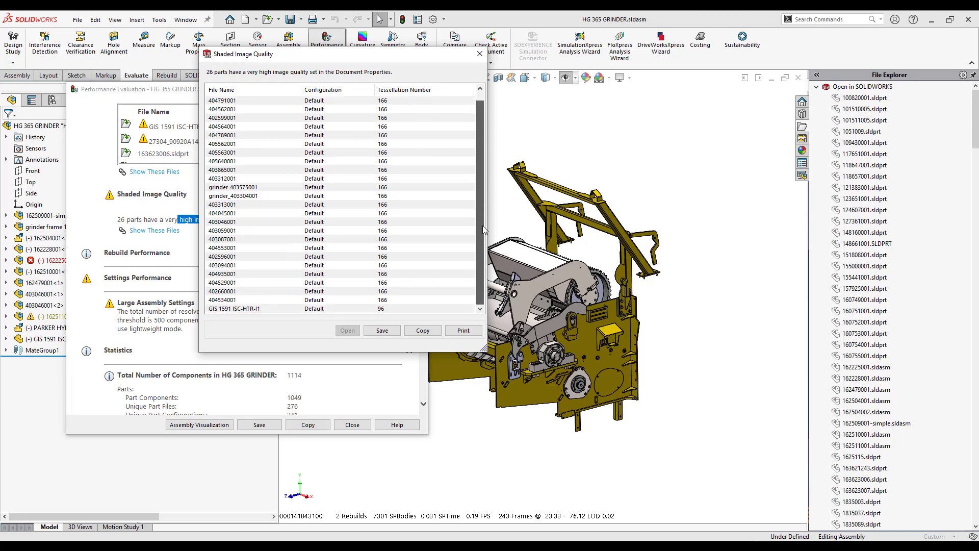
{"action": "left_click", "coordinate": [480, 53]}
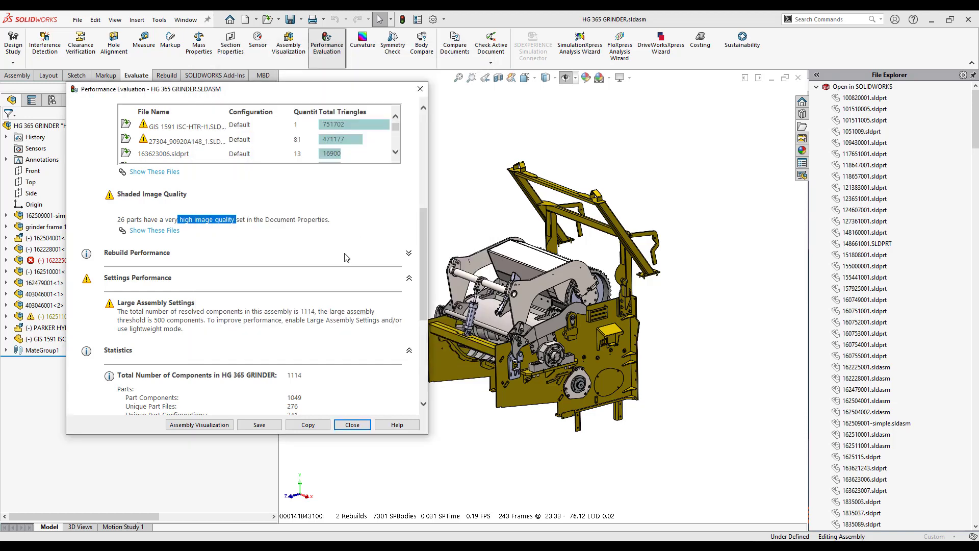
Scroll the report to Statistics: 1114 components, 1049 parts, 65 subassemblies
{"action": "scroll", "coordinate": [340, 265], "scroll_direction": "down", "scroll_amount": 3}
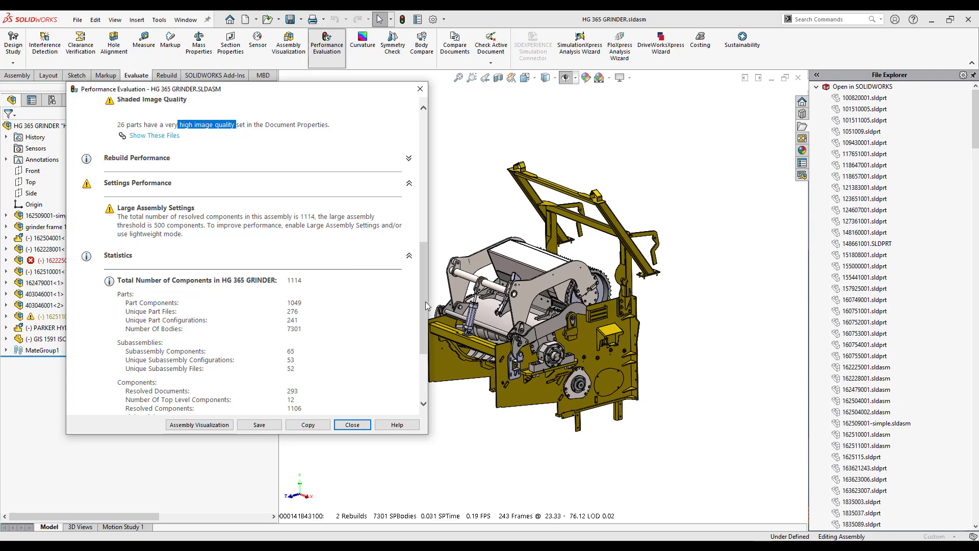
{"action": "left_click_drag", "start_coordinate": [425, 302], "coordinate": [424, 341]}
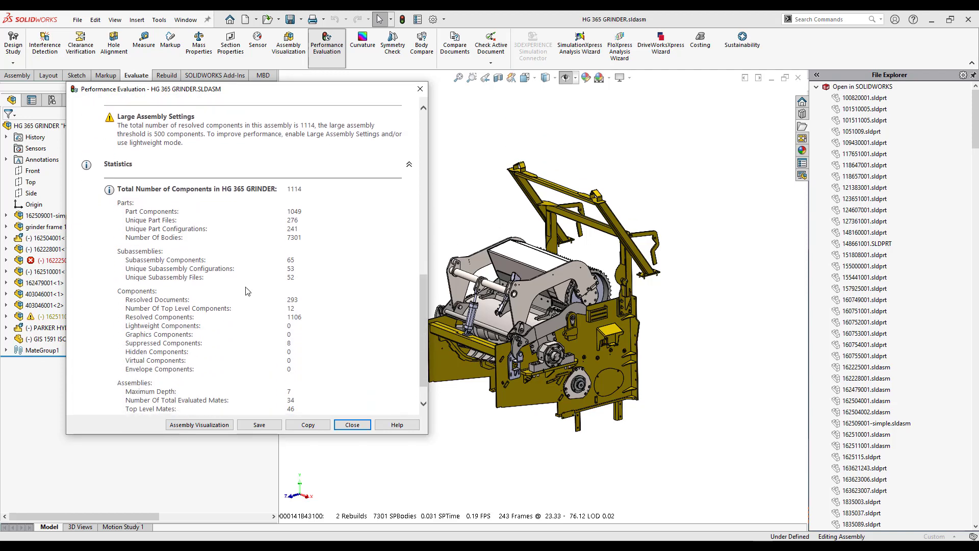
Highlight the 1049 part components, 276 unique part files and 7301 bodies statistics
{"action": "double_click", "coordinate": [294, 211]}
{"action": "left_click_drag", "start_coordinate": [301, 223], "coordinate": [288, 221]}
{"action": "left_click", "coordinate": [301, 239]}
{"action": "double_click", "coordinate": [302, 238]}
{"action": "left_click_drag", "start_coordinate": [419, 308], "coordinate": [421, 337]}
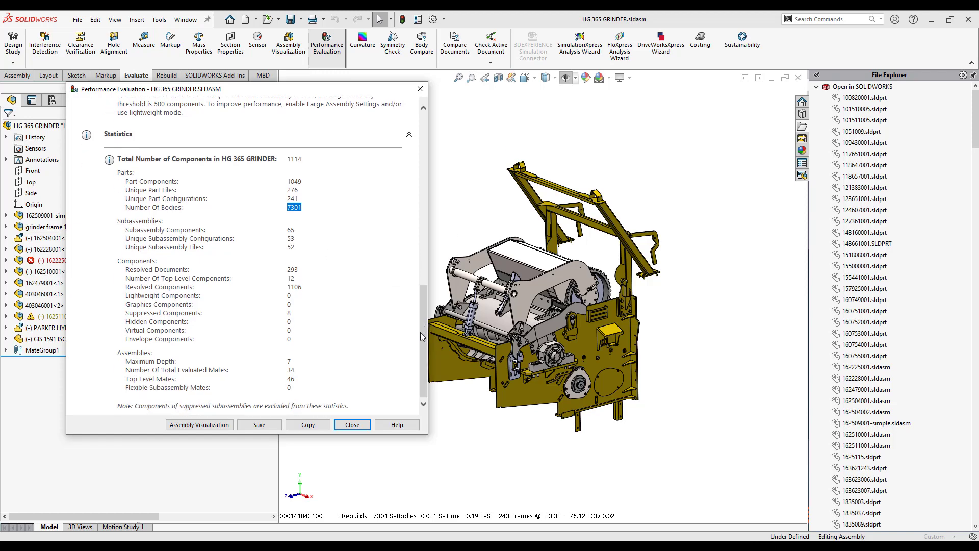
{"action": "left_click", "coordinate": [299, 375]}
Highlight the 34 evaluated mates, then open Assembly Visualization ranked by graphics triangles
{"action": "double_click", "coordinate": [294, 369]}
{"action": "left_click_drag", "start_coordinate": [296, 91], "coordinate": [428, 101]}
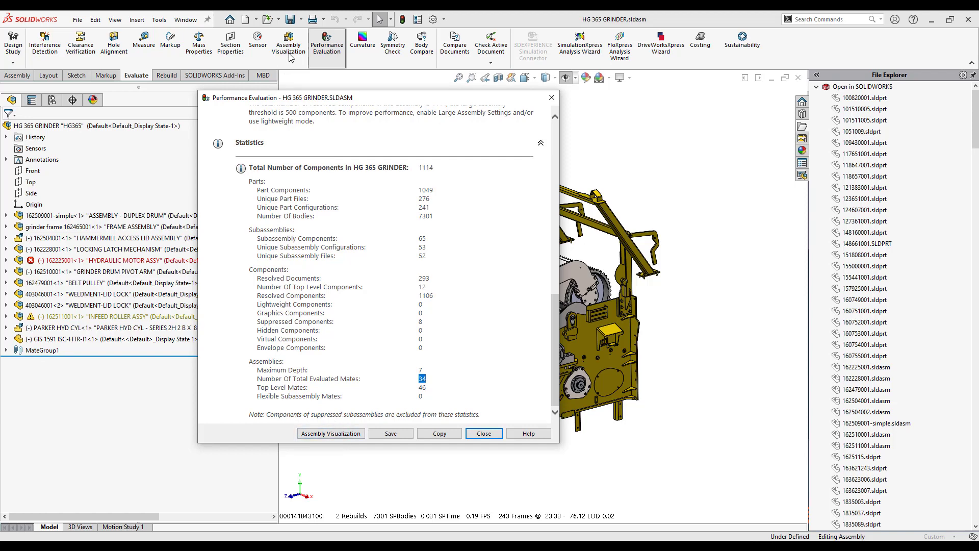
{"action": "left_click", "coordinate": [340, 437]}
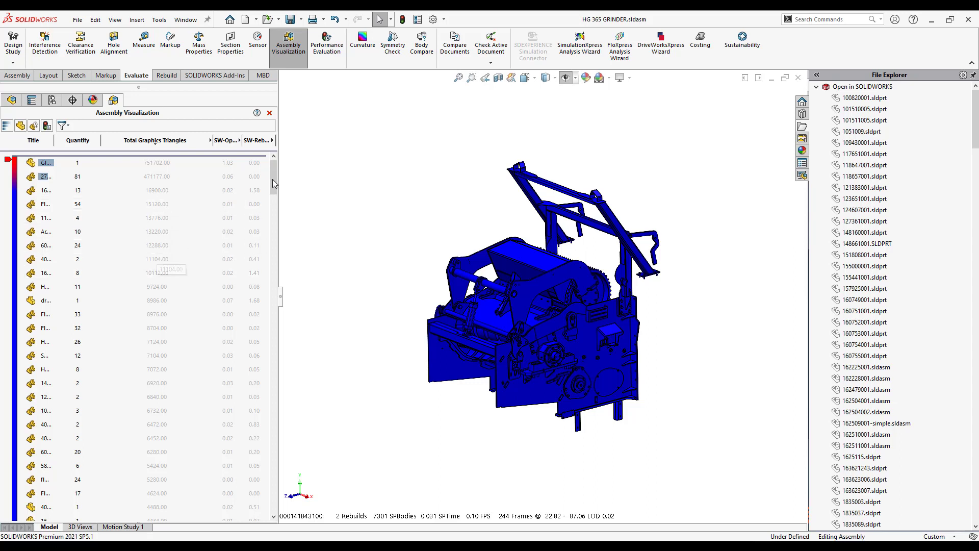
Show weight columns in Assembly Visualization, sorted by Total Weight with 7348.51 on top
{"action": "right_click", "coordinate": [271, 145]}
{"action": "left_click", "coordinate": [326, 296]}
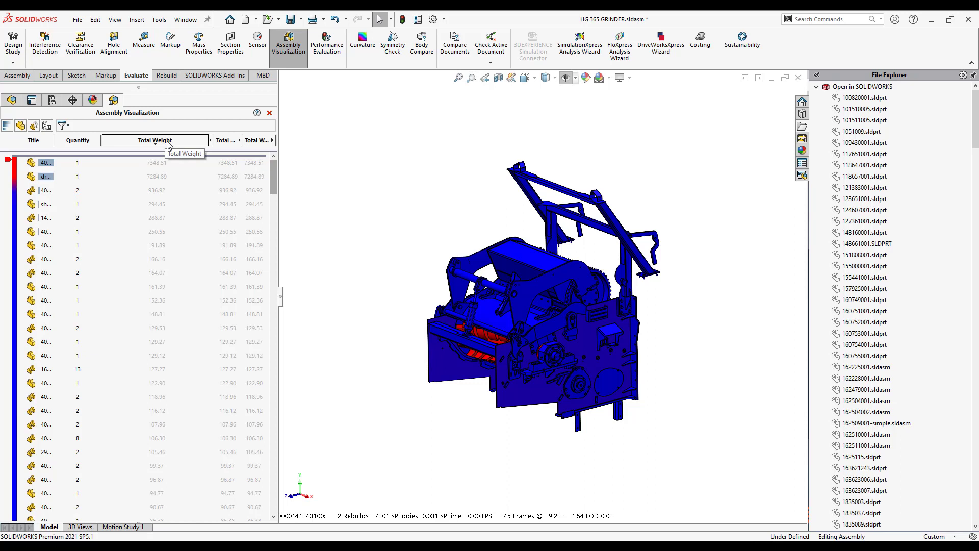
{"action": "left_click", "coordinate": [272, 141]}
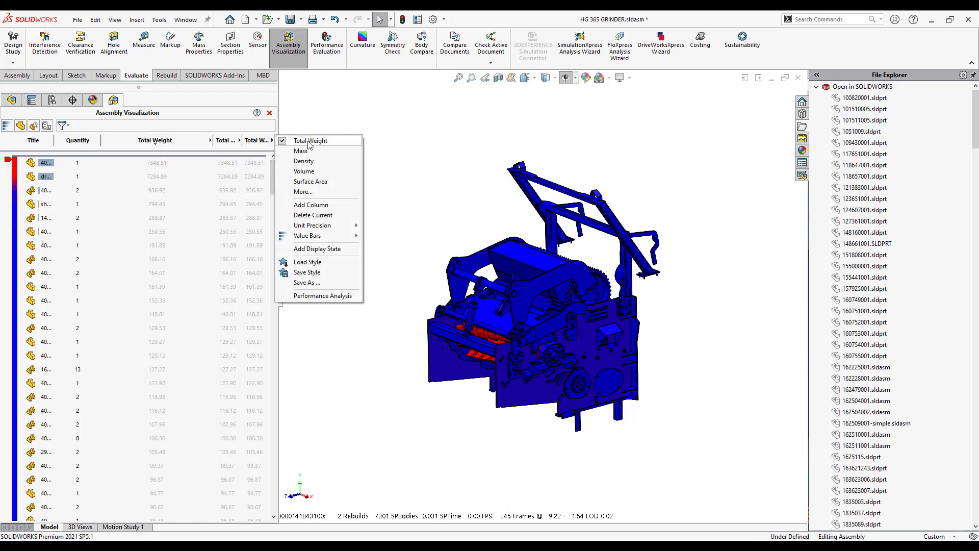
{"action": "left_click", "coordinate": [321, 193]}
{"action": "left_click", "coordinate": [513, 247]}
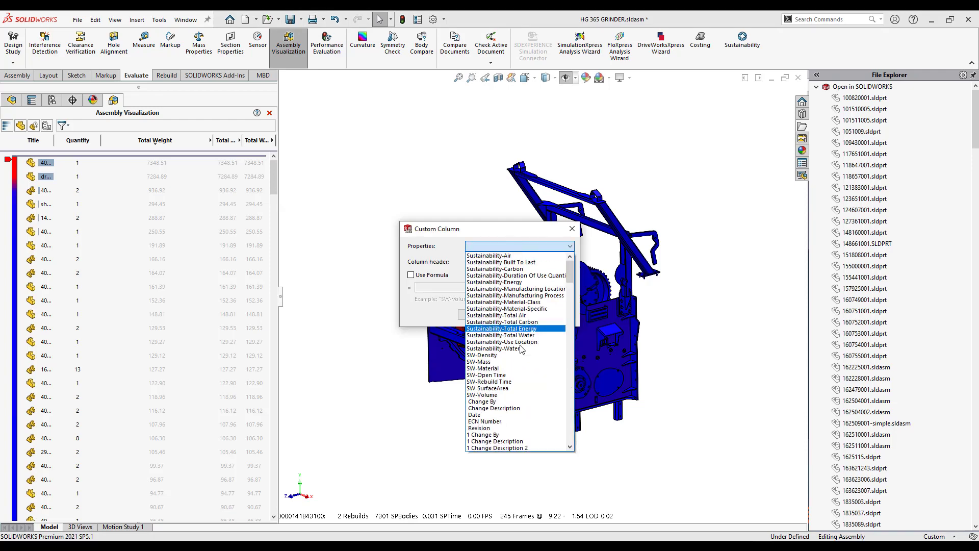
{"action": "scroll", "coordinate": [523, 396], "scroll_direction": "down", "scroll_amount": 1}
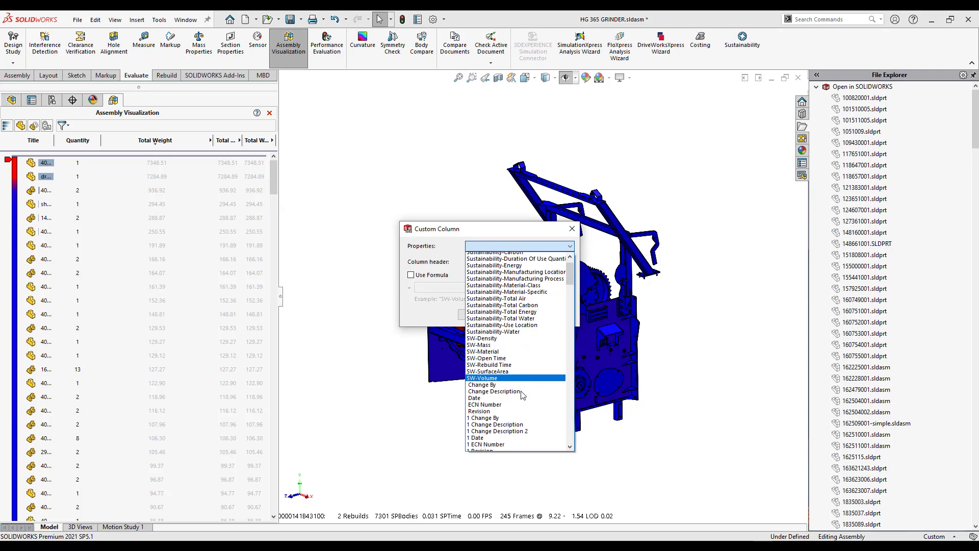
{"action": "scroll", "coordinate": [523, 395], "scroll_direction": "down", "scroll_amount": 1}
{"action": "scroll", "coordinate": [523, 393], "scroll_direction": "down", "scroll_amount": 1}
{"action": "scroll", "coordinate": [524, 390], "scroll_direction": "down", "scroll_amount": 1}
{"action": "scroll", "coordinate": [523, 390], "scroll_direction": "down", "scroll_amount": 2}
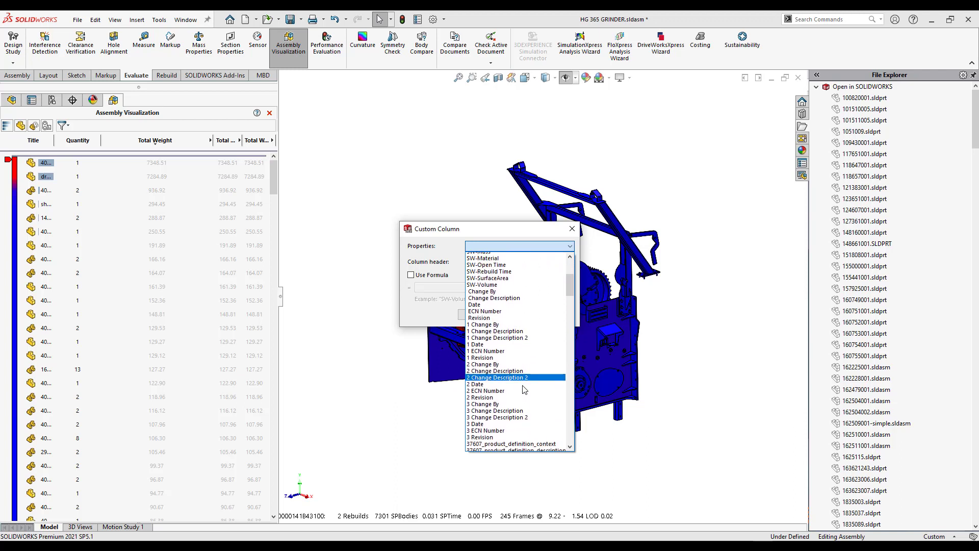
{"action": "scroll", "coordinate": [523, 390], "scroll_direction": "down", "scroll_amount": 2}
{"action": "scroll", "coordinate": [524, 389], "scroll_direction": "down", "scroll_amount": 3}
{"action": "scroll", "coordinate": [524, 389], "scroll_direction": "down", "scroll_amount": 2}
{"action": "scroll", "coordinate": [523, 389], "scroll_direction": "down", "scroll_amount": 2}
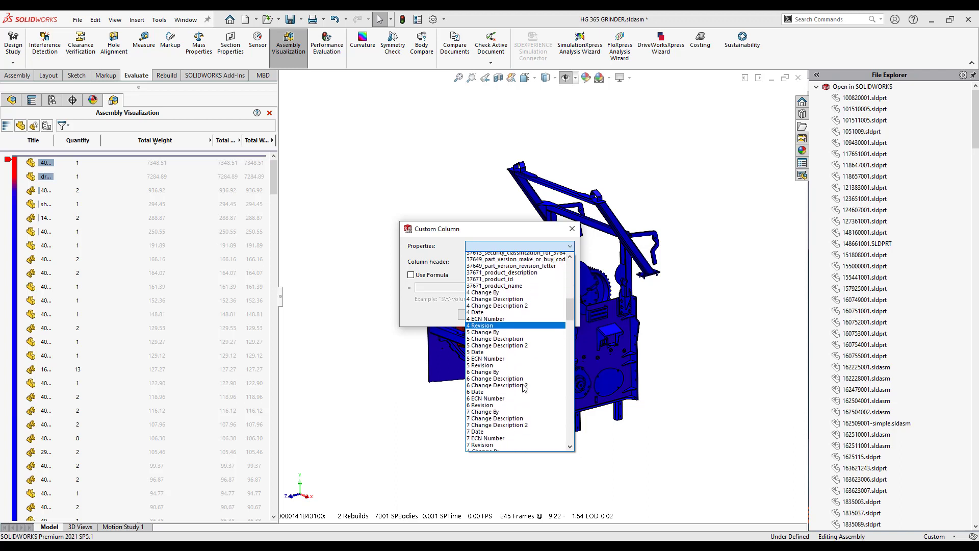
{"action": "scroll", "coordinate": [524, 388], "scroll_direction": "down", "scroll_amount": 3}
{"action": "scroll", "coordinate": [523, 389], "scroll_direction": "down", "scroll_amount": 2}
{"action": "scroll", "coordinate": [524, 389], "scroll_direction": "down", "scroll_amount": 2}
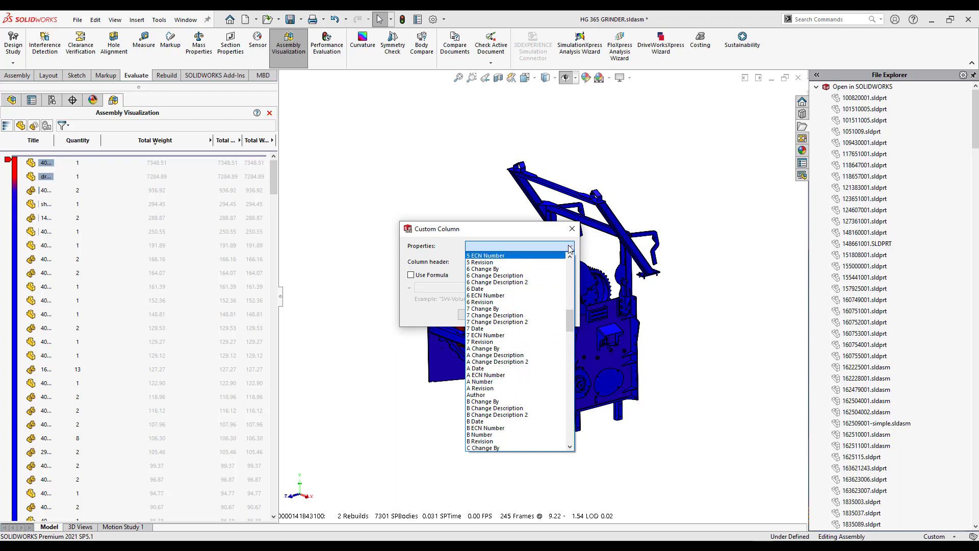
{"action": "left_click", "coordinate": [572, 229]}
{"action": "left_click", "coordinate": [570, 230]}
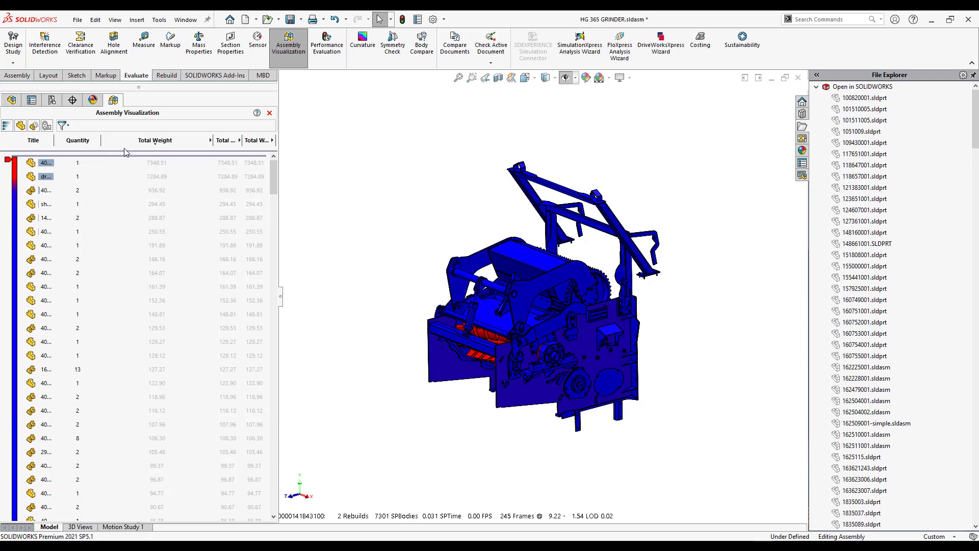
{"action": "left_click", "coordinate": [78, 149]}
{"action": "left_click", "coordinate": [77, 149]}
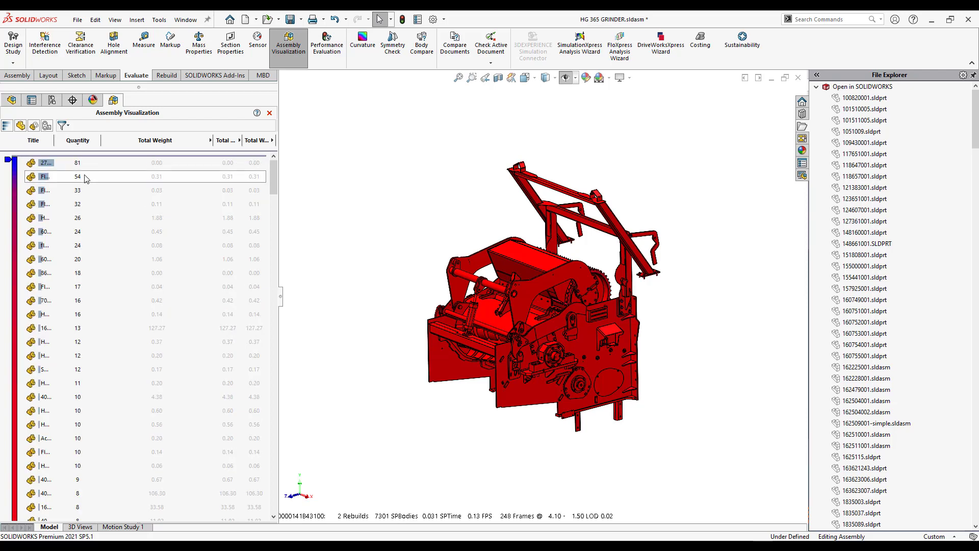
{"action": "left_click", "coordinate": [174, 144]}
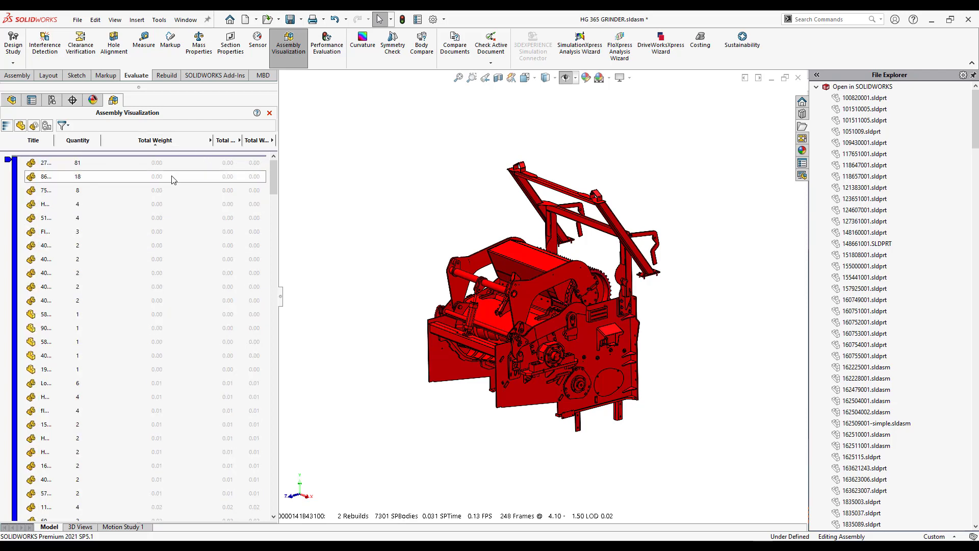
{"action": "left_click", "coordinate": [159, 145]}
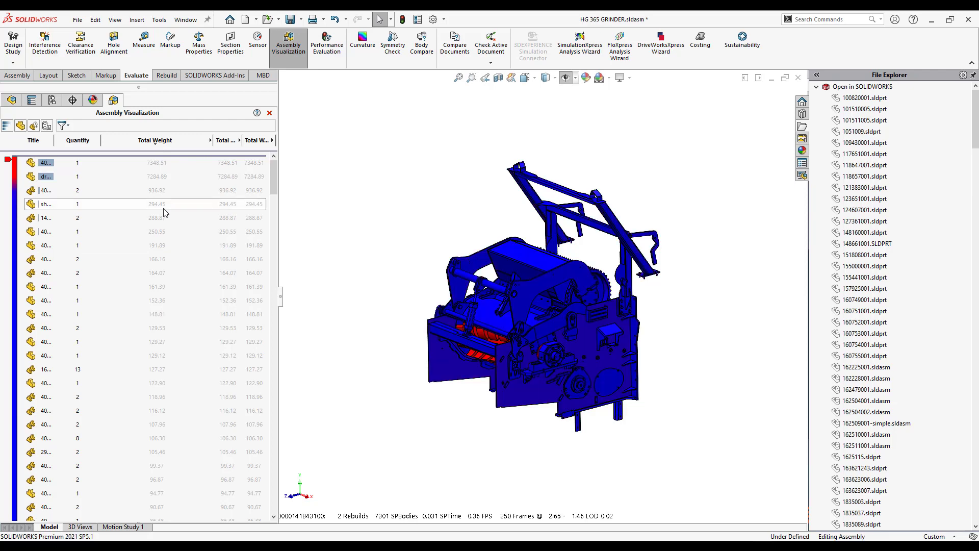
{"action": "left_click", "coordinate": [272, 139]}
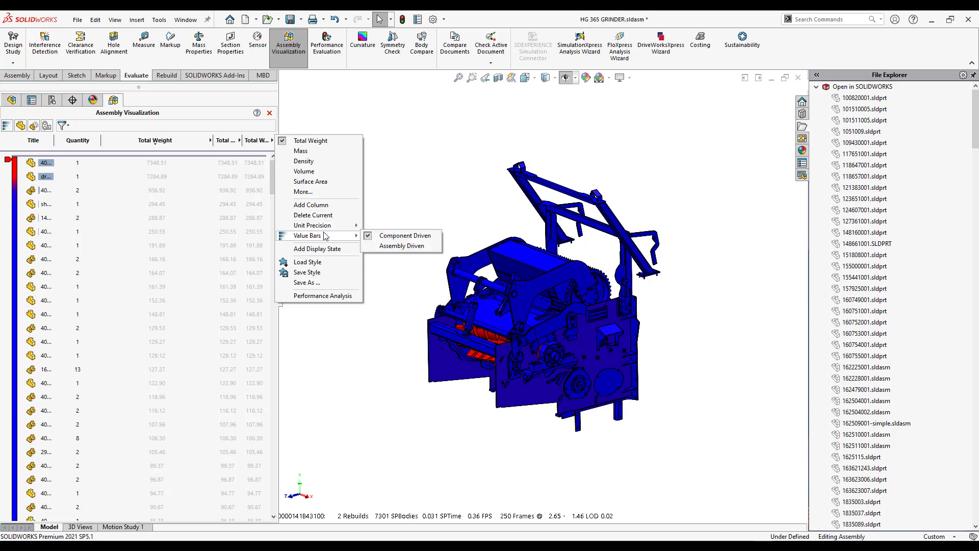
Show Performance Analysis columns and widen the panel, with triangles ranked from 751702
{"action": "left_click", "coordinate": [320, 296]}
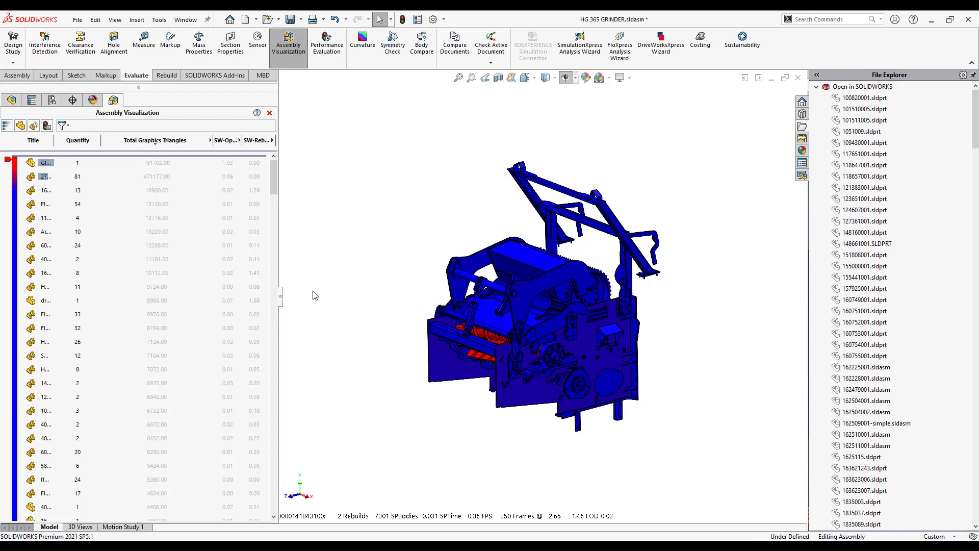
{"action": "mouse_move", "coordinate": [151, 148]}
{"action": "left_mouse_down"}
{"action": "mouse_move", "coordinate": [302, 304]}
{"action": "mouse_move", "coordinate": [342, 303]}
{"action": "left_mouse_up"}
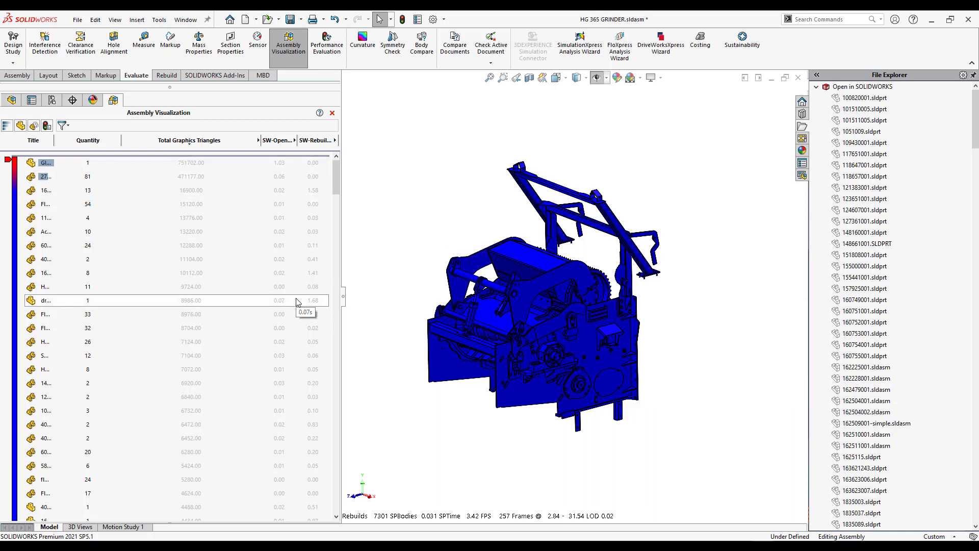
Open the highest-triangle heatsink part in its own window, declining feature recognition
{"action": "left_click", "coordinate": [133, 167]}
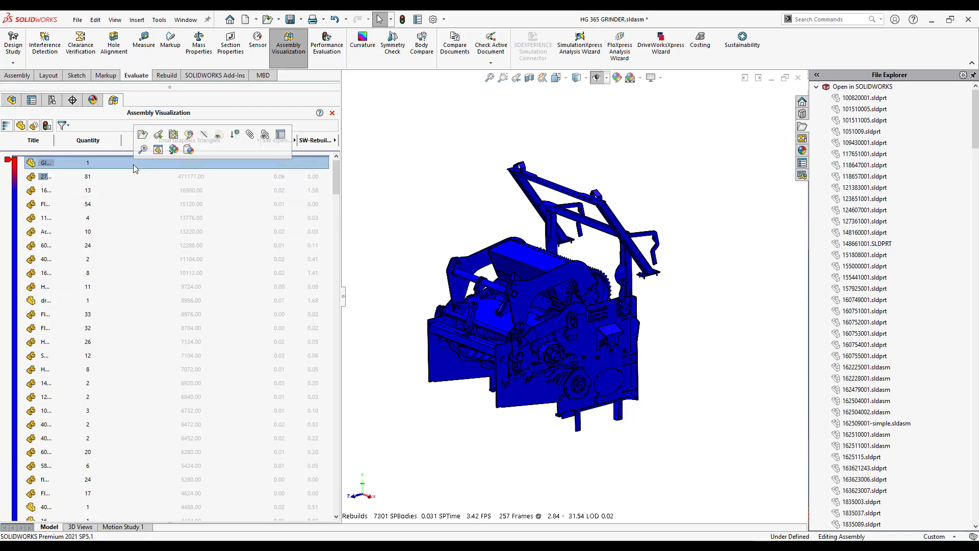
{"action": "left_click", "coordinate": [144, 138]}
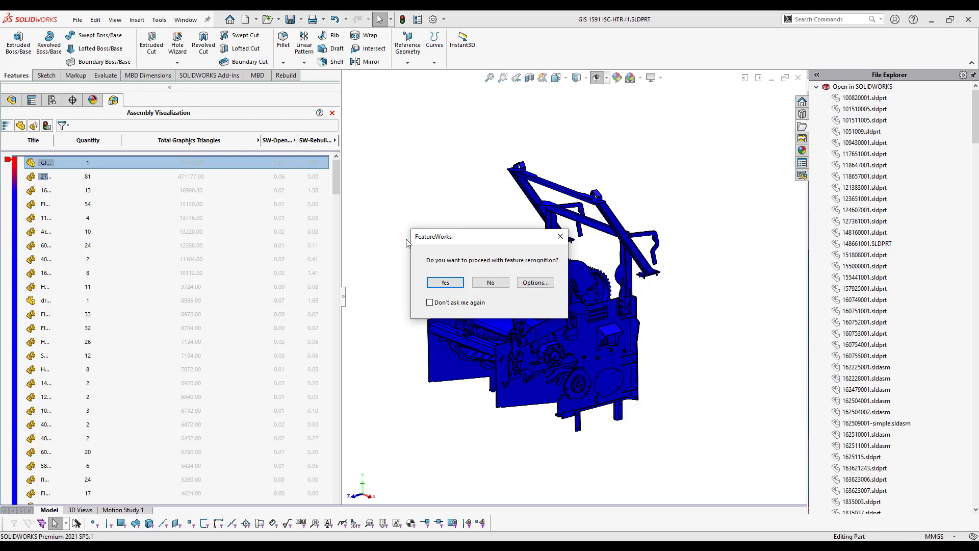
{"action": "left_click", "coordinate": [490, 282]}
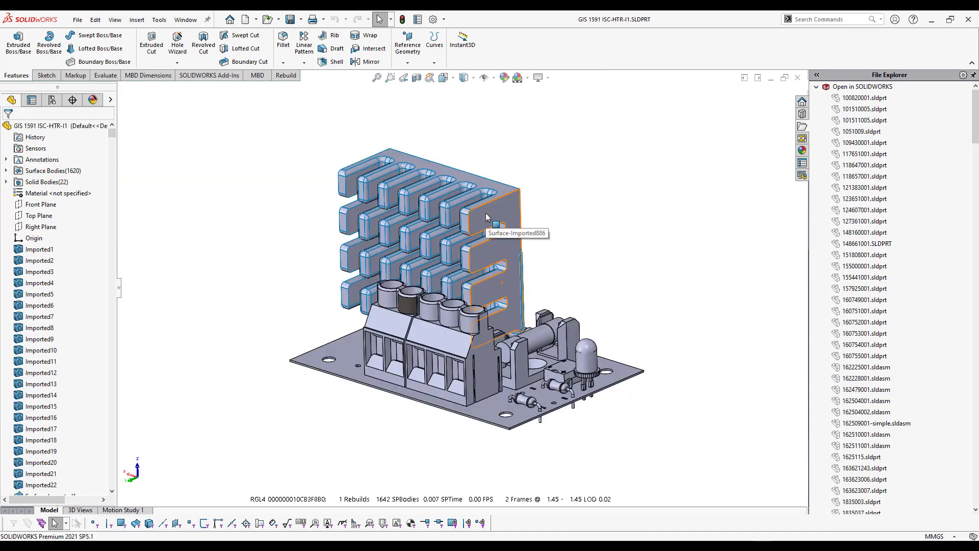
{"action": "middle_click_drag", "start_coordinate": [485, 213], "coordinate": [567, 315]}
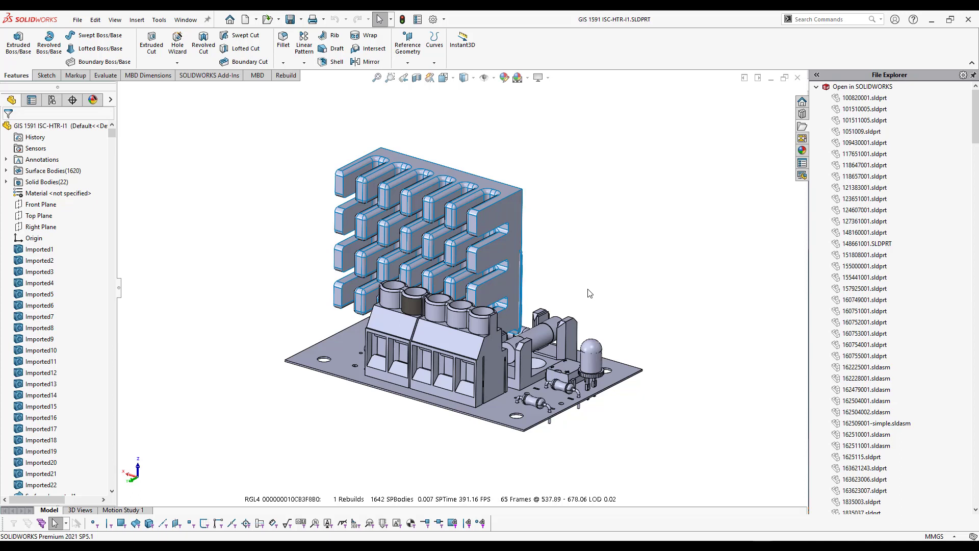
Inspect the heatsink, fit it in view, and close it to return to the assembly
{"action": "mouse_move", "coordinate": [112, 132]}
{"action": "left_mouse_down"}
{"action": "mouse_move", "coordinate": [115, 160]}
{"action": "mouse_move", "coordinate": [113, 136]}
{"action": "left_mouse_up"}
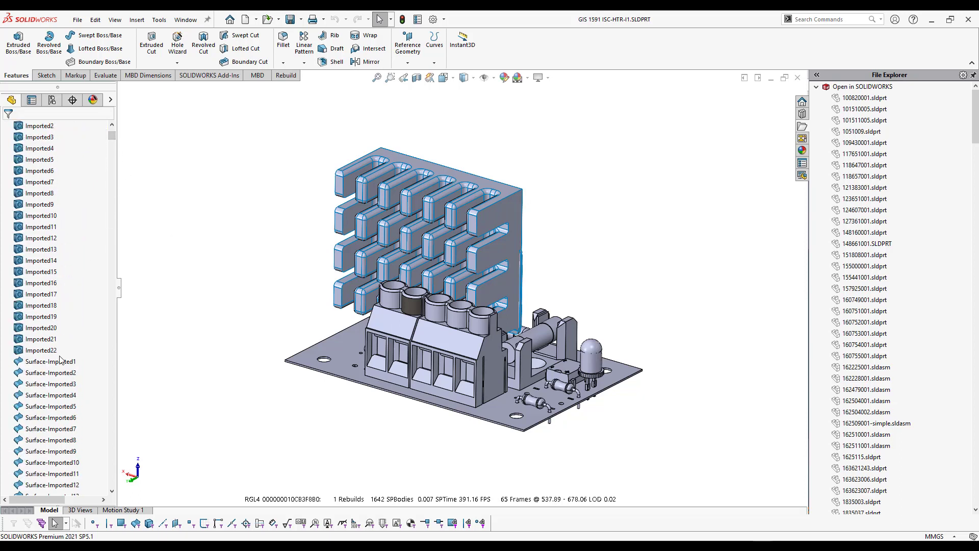
{"action": "scroll", "coordinate": [60, 360], "scroll_direction": "down", "scroll_amount": 3}
{"action": "left_click_drag", "start_coordinate": [111, 139], "coordinate": [112, 134]}
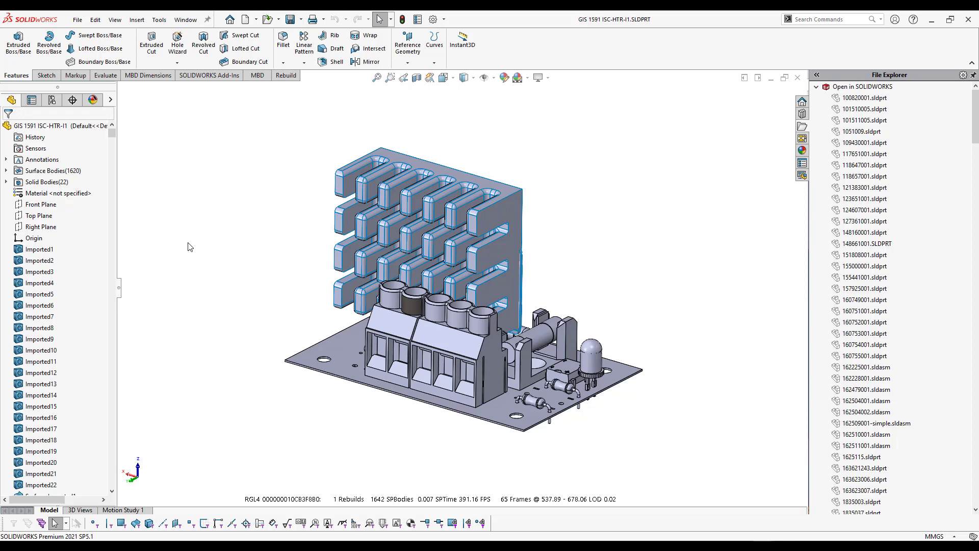
{"action": "scroll", "coordinate": [416, 279], "scroll_direction": "down", "scroll_amount": 3}
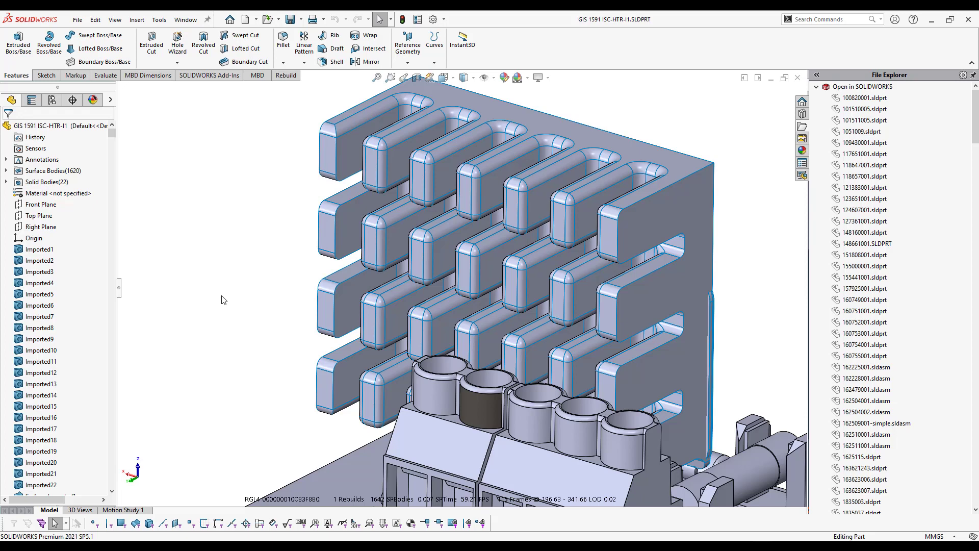
{"action": "key", "text": "f"}
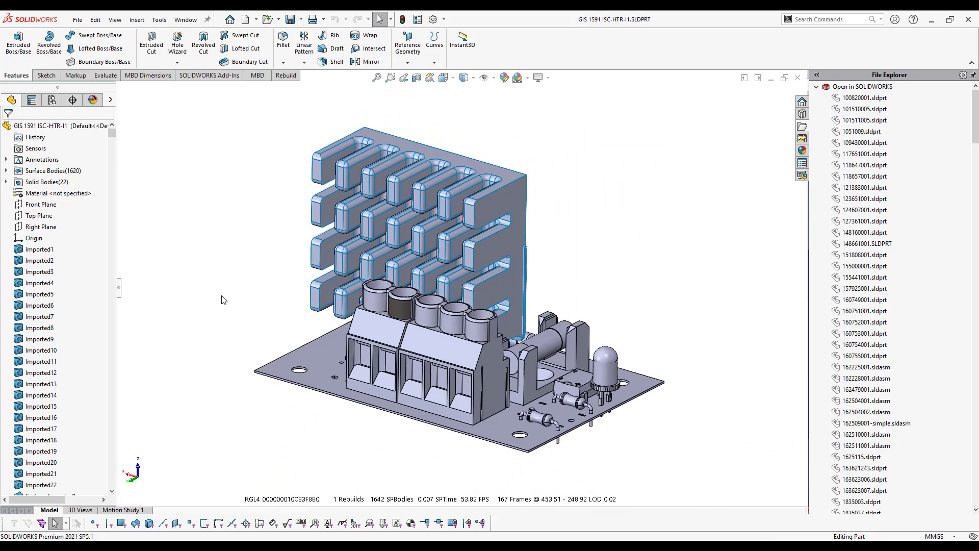
{"action": "left_click", "coordinate": [797, 78]}
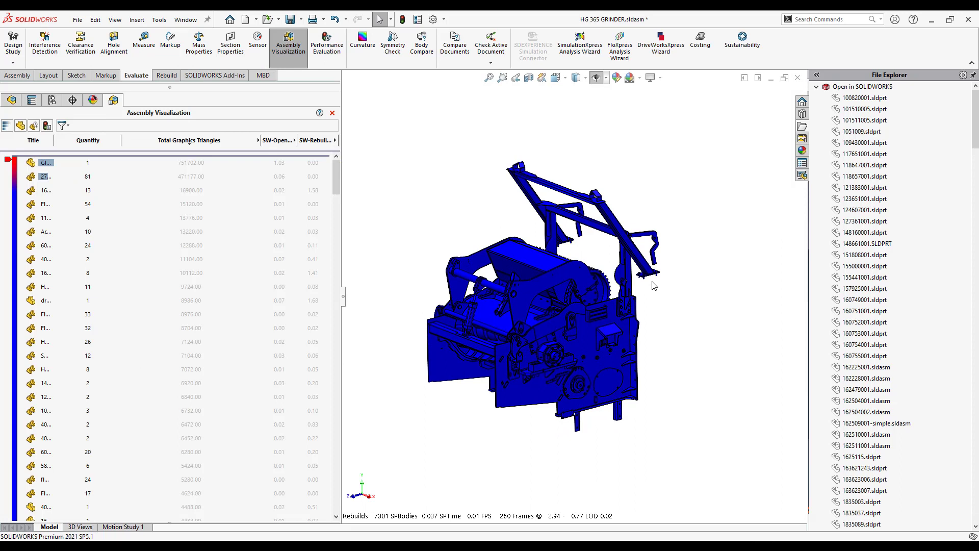
Open the 81-instance screw 27304_90920A148_1 from Assembly Visualization and fit it in view
{"action": "left_click", "coordinate": [135, 178]}
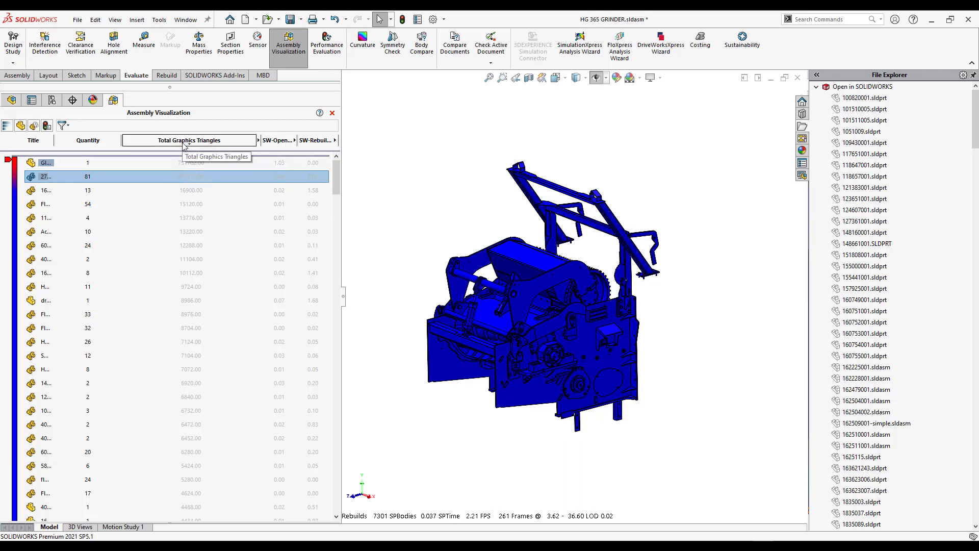
{"action": "right_click", "coordinate": [98, 180]}
{"action": "left_click", "coordinate": [109, 148]}
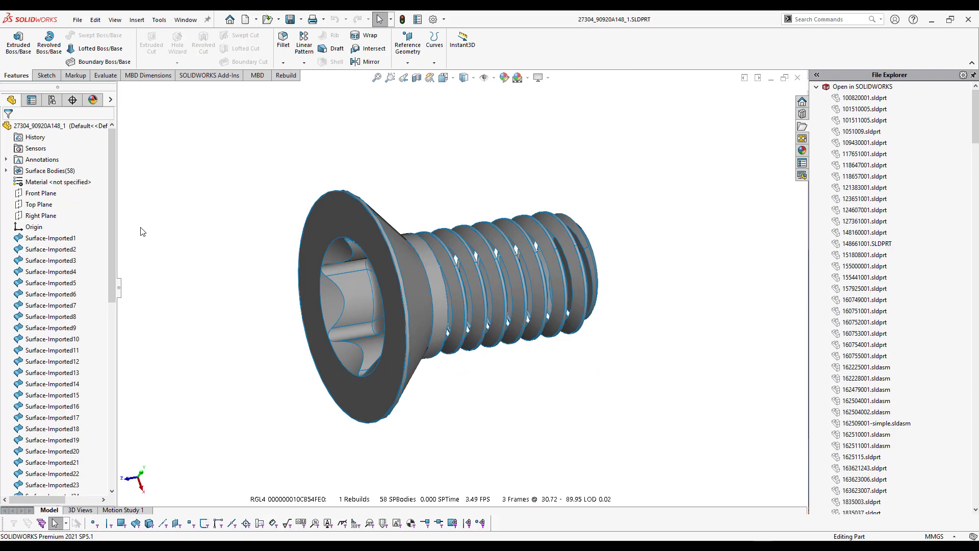
{"action": "mouse_move", "coordinate": [113, 198]}
{"action": "left_mouse_down"}
{"action": "mouse_move", "coordinate": [121, 371]}
{"action": "mouse_move", "coordinate": [138, 175]}
{"action": "left_mouse_up"}
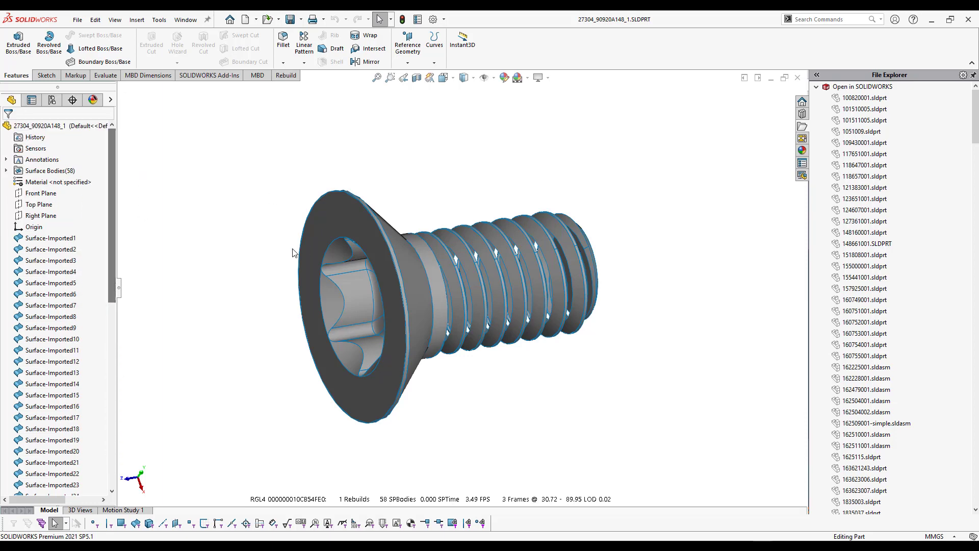
{"action": "mouse_move", "coordinate": [292, 251]}
{"action": "middle_mouse_down"}
{"action": "mouse_move", "coordinate": [262, 244]}
{"action": "mouse_move", "coordinate": [276, 246]}
{"action": "mouse_move", "coordinate": [262, 260]}
{"action": "mouse_move", "coordinate": [274, 286]}
{"action": "mouse_move", "coordinate": [290, 266]}
{"action": "middle_mouse_up"}
{"action": "key", "text": "Escape"}
{"action": "key", "text": "f"}
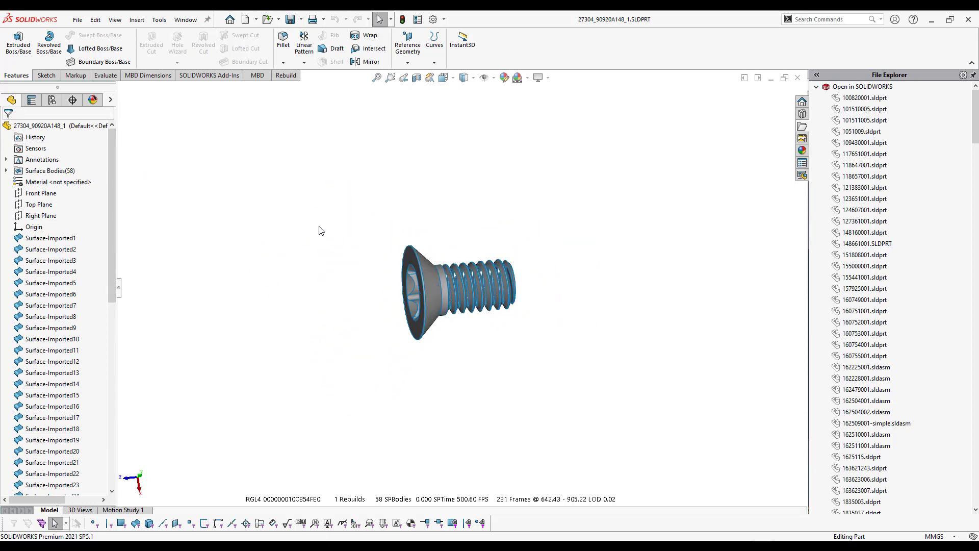
{"action": "left_click", "coordinate": [433, 20]}
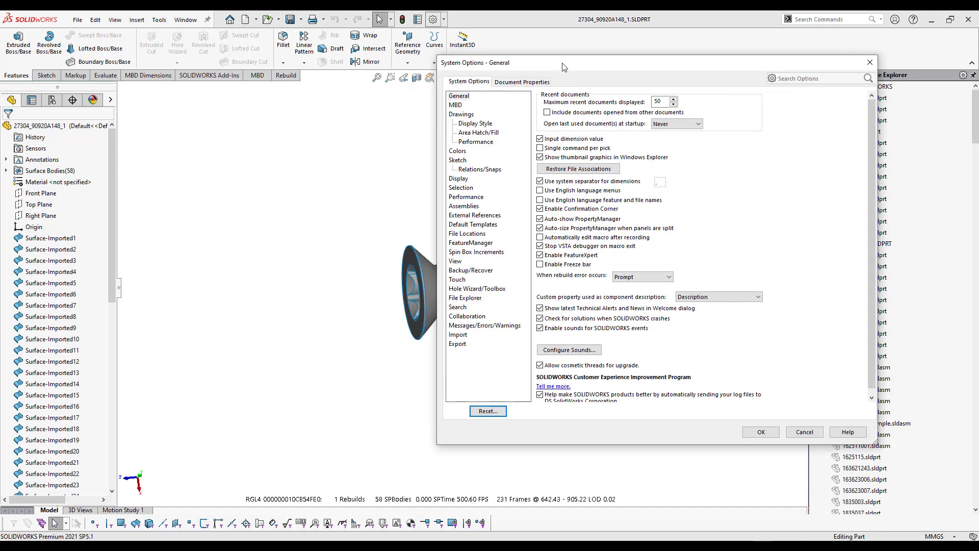
{"action": "left_click", "coordinate": [521, 82]}
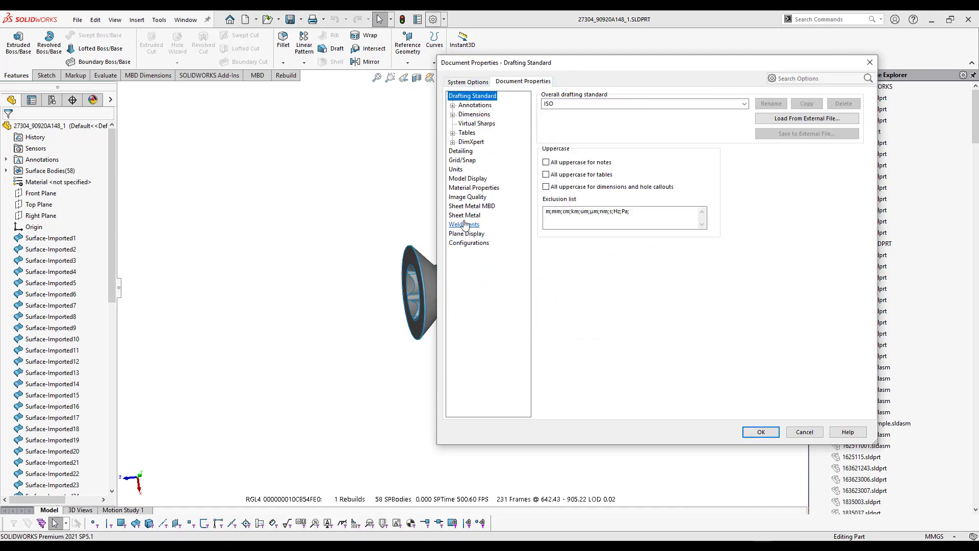
{"action": "left_click", "coordinate": [467, 197]}
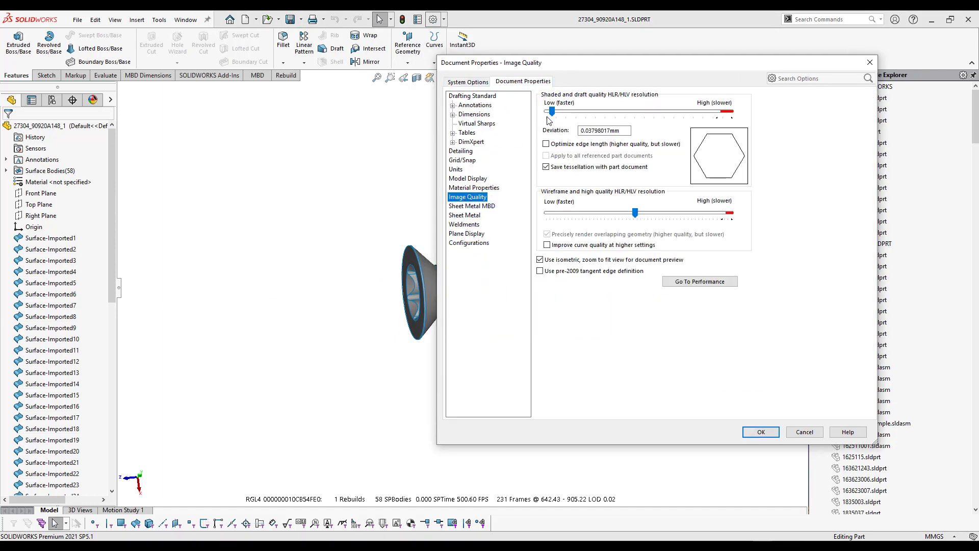
{"action": "left_click_drag", "start_coordinate": [585, 65], "coordinate": [316, 70]}
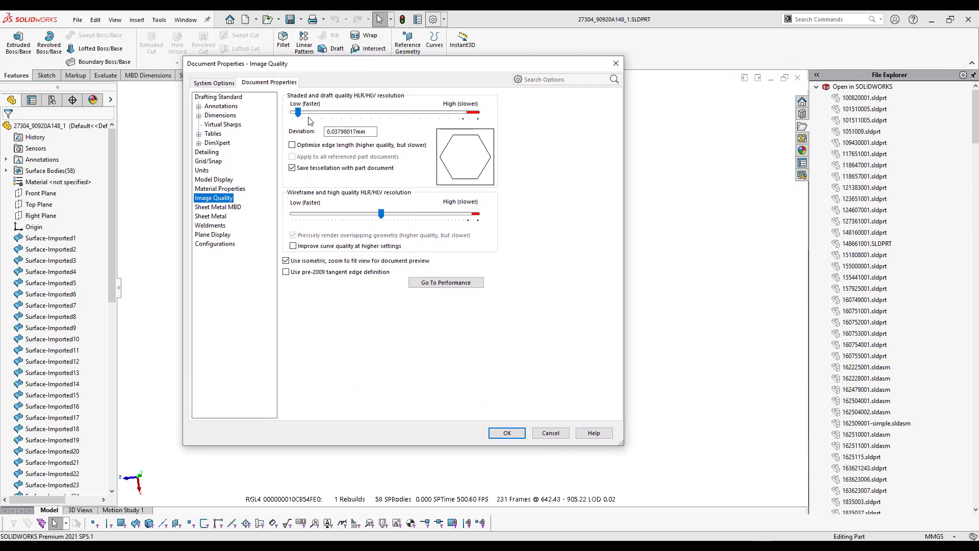
{"action": "left_click", "coordinate": [563, 434]}
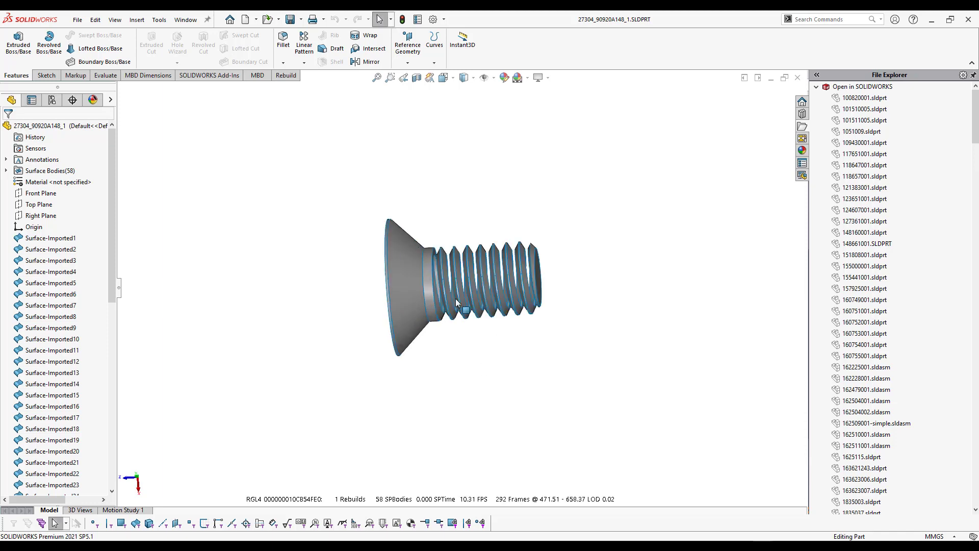
{"action": "mouse_move", "coordinate": [495, 344]}
{"action": "middle_mouse_down"}
{"action": "mouse_move", "coordinate": [514, 381]}
{"action": "mouse_move", "coordinate": [549, 378]}
{"action": "mouse_move", "coordinate": [518, 389]}
{"action": "mouse_move", "coordinate": [540, 346]}
{"action": "middle_mouse_up"}
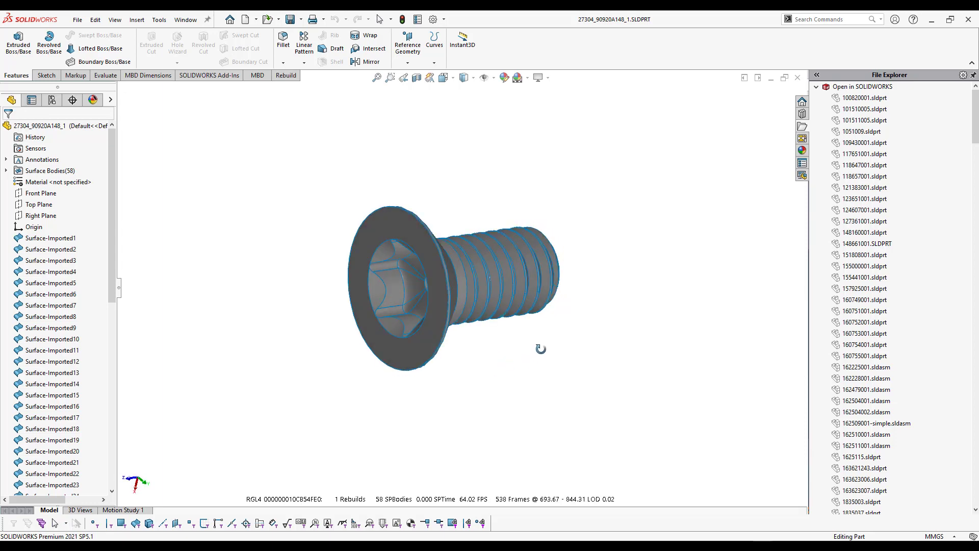
Orbit the screw to face its head and check the Surface-Imported1 body's context menu
{"action": "mouse_move", "coordinate": [426, 323]}
{"action": "middle_mouse_down"}
{"action": "mouse_move", "coordinate": [464, 322]}
{"action": "mouse_move", "coordinate": [377, 362]}
{"action": "mouse_move", "coordinate": [413, 385]}
{"action": "mouse_move", "coordinate": [416, 407]}
{"action": "middle_mouse_up"}
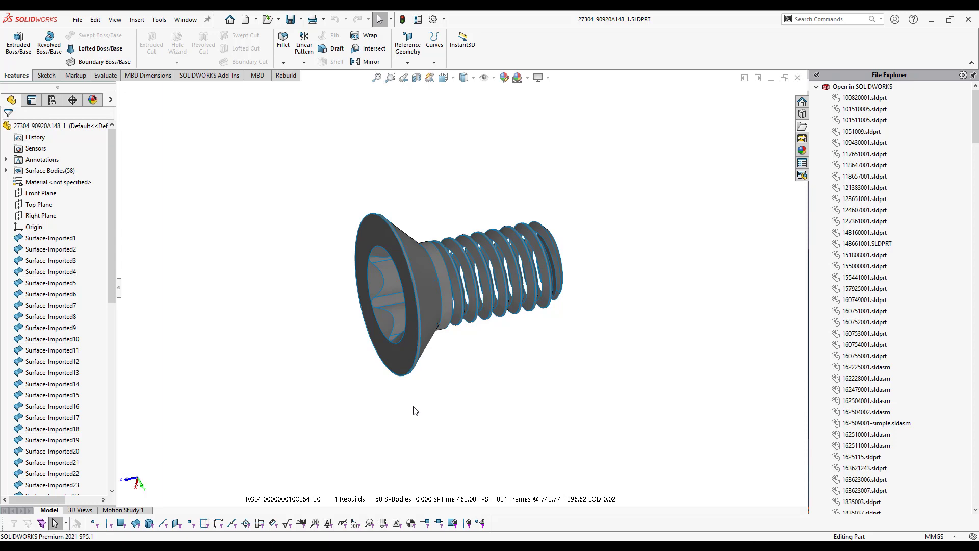
{"action": "mouse_move", "coordinate": [416, 406]}
{"action": "middle_mouse_down"}
{"action": "mouse_move", "coordinate": [388, 371]}
{"action": "mouse_move", "coordinate": [396, 394]}
{"action": "middle_mouse_up"}
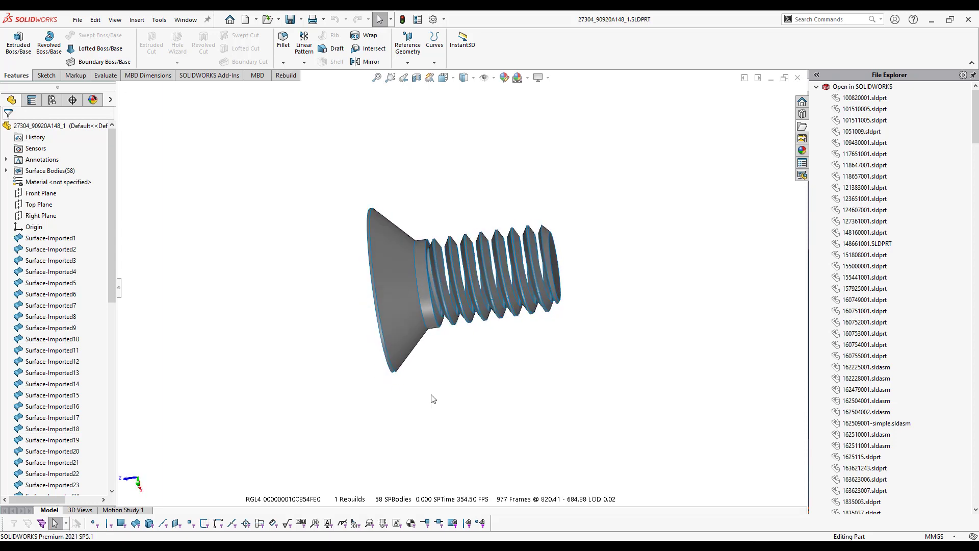
{"action": "middle_click_drag", "start_coordinate": [480, 304], "coordinate": [338, 302]}
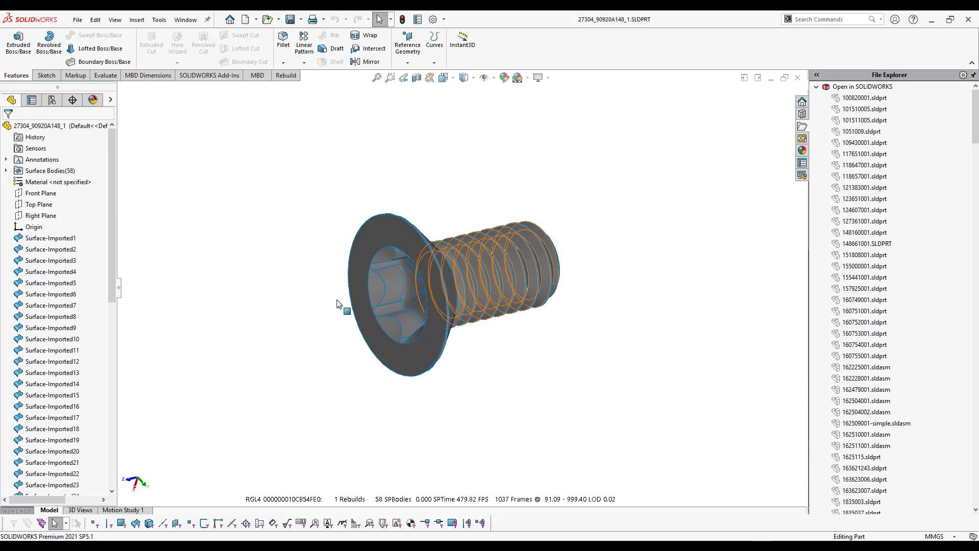
{"action": "right_click", "coordinate": [56, 239]}
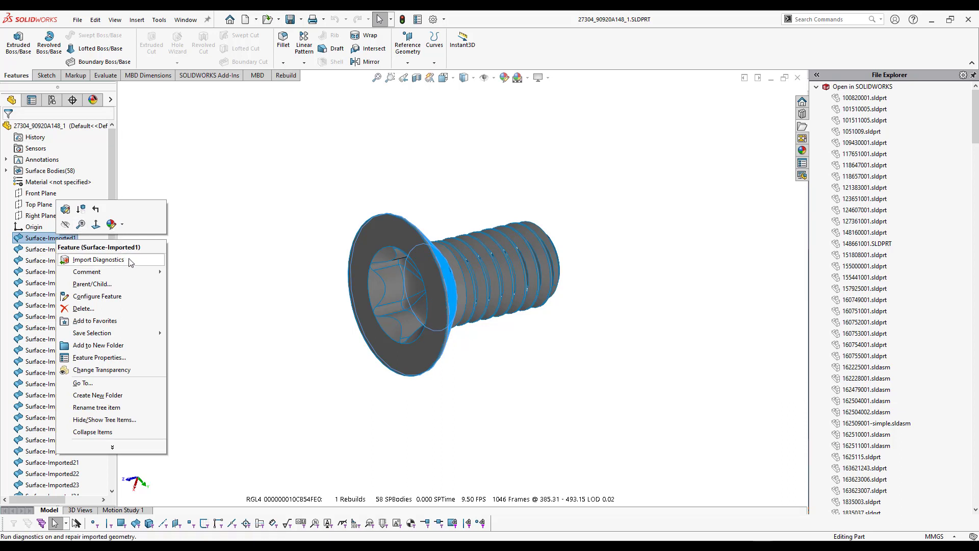
{"action": "left_click", "coordinate": [212, 262]}
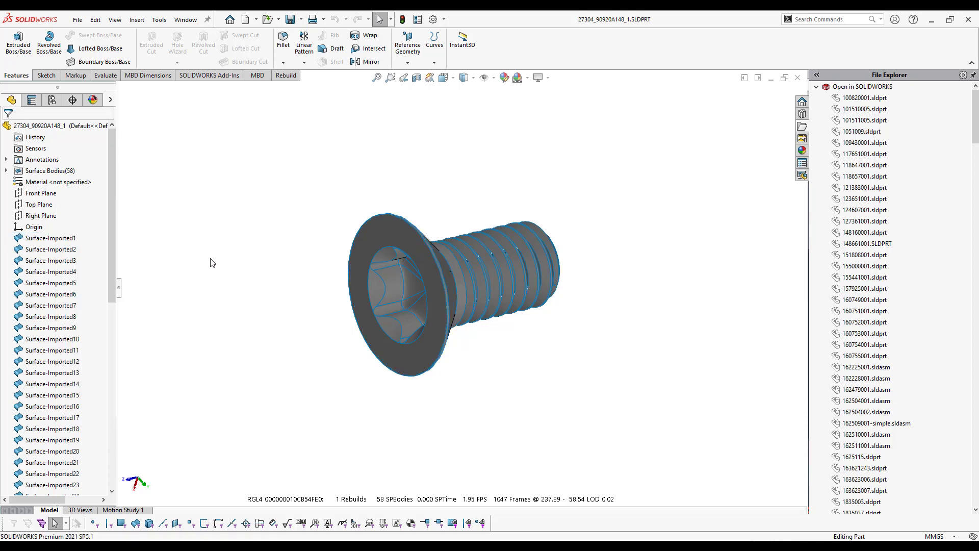
Zoom to a side view, select thread surface Surface-Imported58, then clear the selection
{"action": "scroll", "coordinate": [482, 296], "scroll_direction": "down", "scroll_amount": 5}
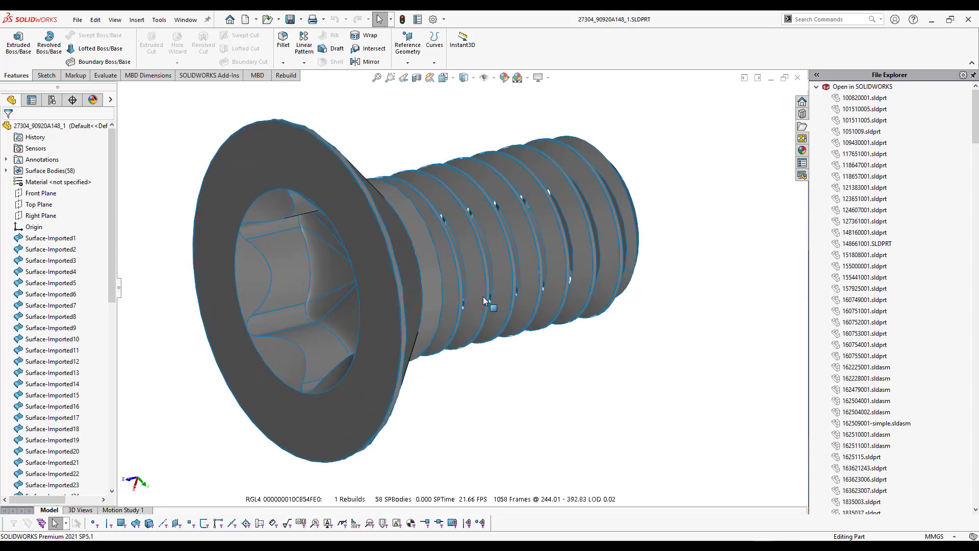
{"action": "middle_click_drag", "start_coordinate": [482, 295], "coordinate": [450, 265]}
{"action": "left_click", "coordinate": [453, 268]}
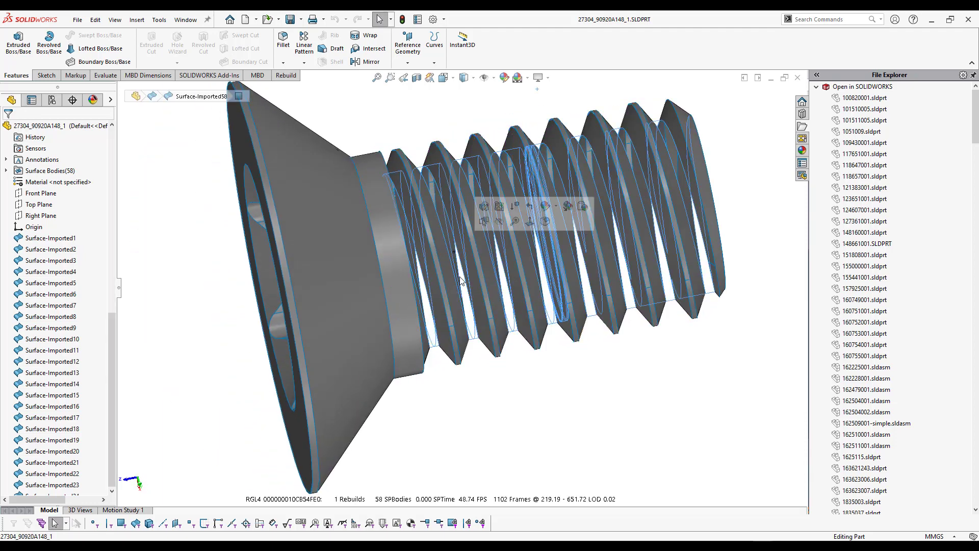
{"action": "mouse_move", "coordinate": [472, 402]}
{"action": "middle_mouse_down"}
{"action": "mouse_move", "coordinate": [454, 387]}
{"action": "mouse_move", "coordinate": [461, 393]}
{"action": "middle_mouse_up"}
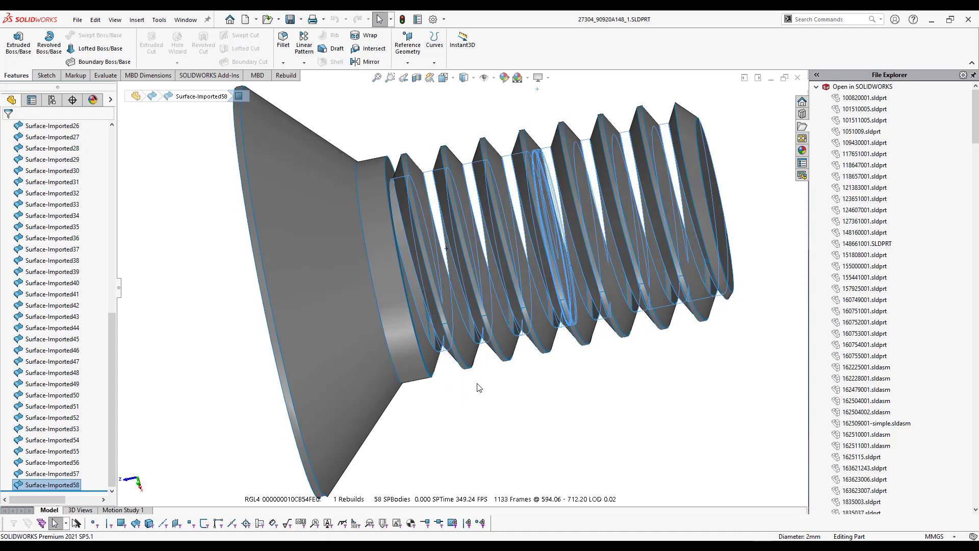
{"action": "scroll", "coordinate": [479, 388], "scroll_direction": "up", "scroll_amount": 5}
{"action": "scroll", "coordinate": [454, 349], "scroll_direction": "up", "scroll_amount": 2}
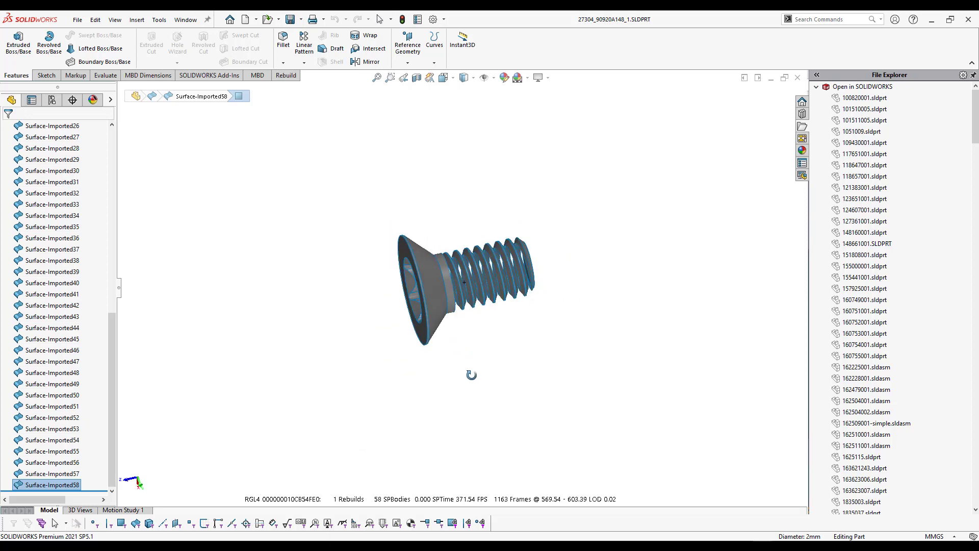
{"action": "left_click", "coordinate": [464, 165]}
Section the screw along Top Plane, dismiss the warning, and close the screw part
{"action": "left_click", "coordinate": [417, 77]}
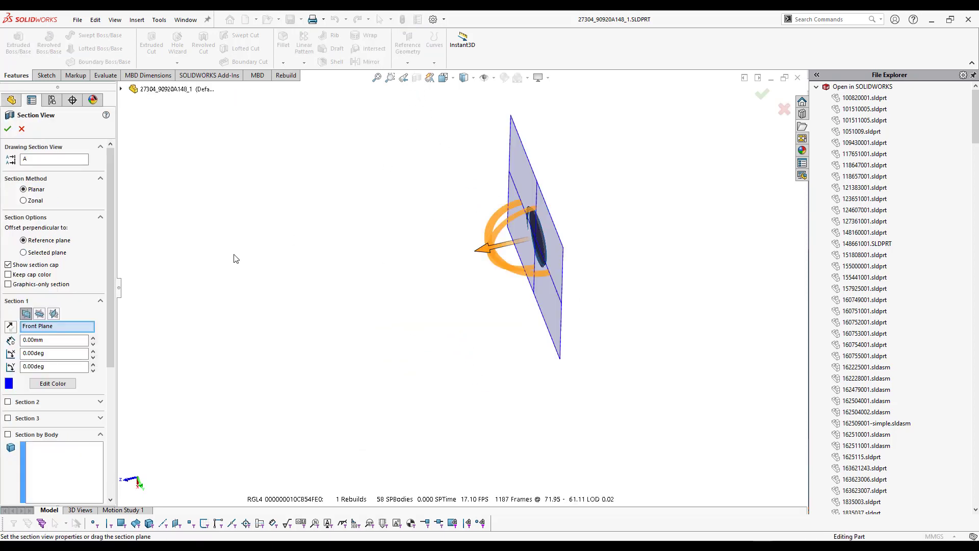
{"action": "left_click", "coordinate": [39, 313]}
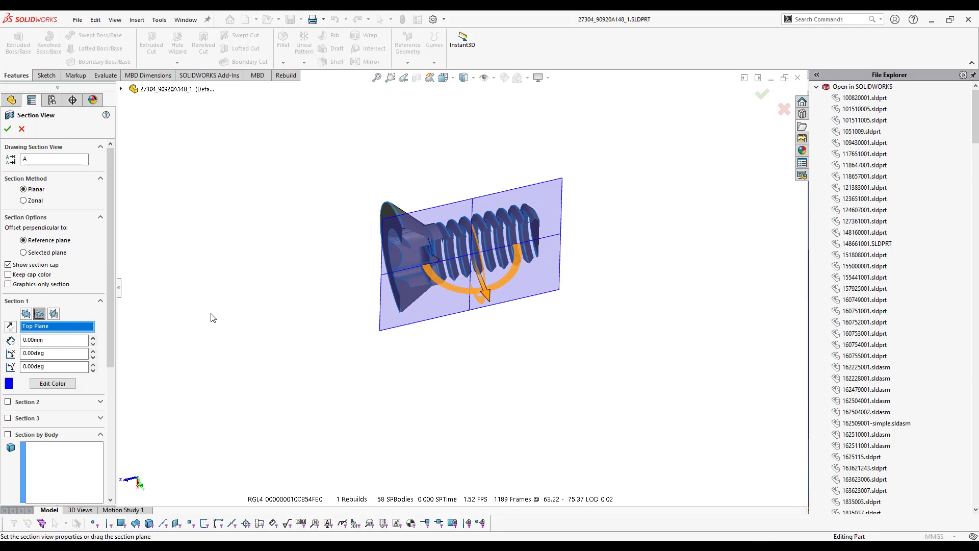
{"action": "left_click", "coordinate": [7, 129]}
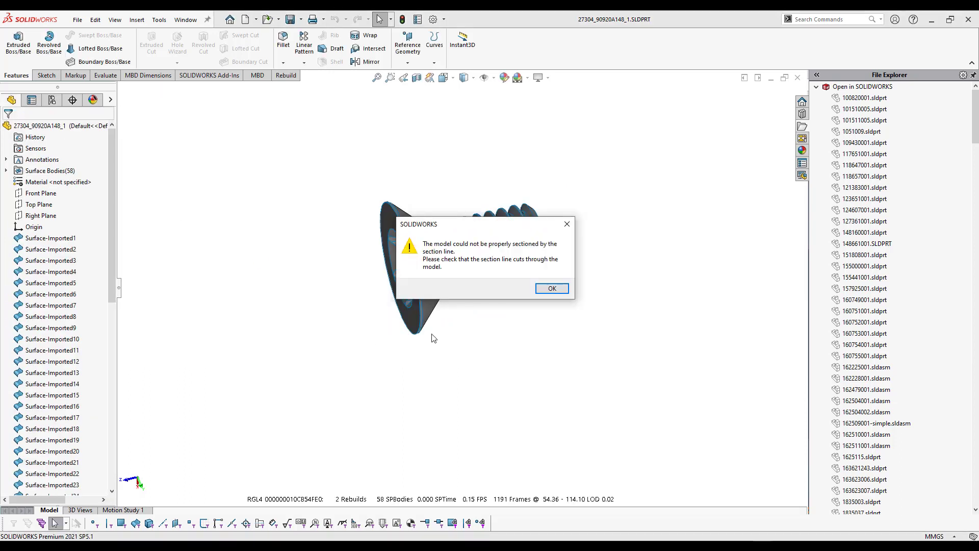
{"action": "left_click", "coordinate": [544, 290]}
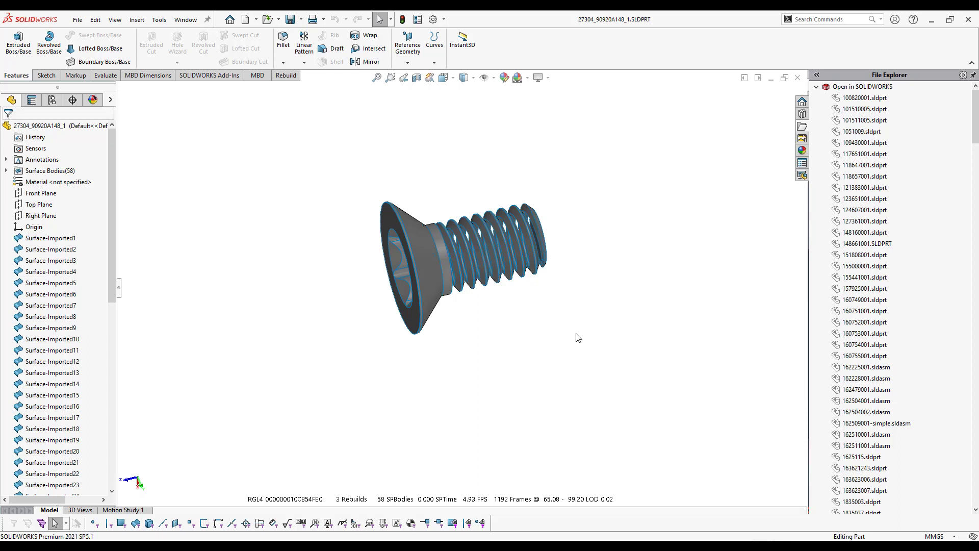
{"action": "left_click", "coordinate": [798, 77]}
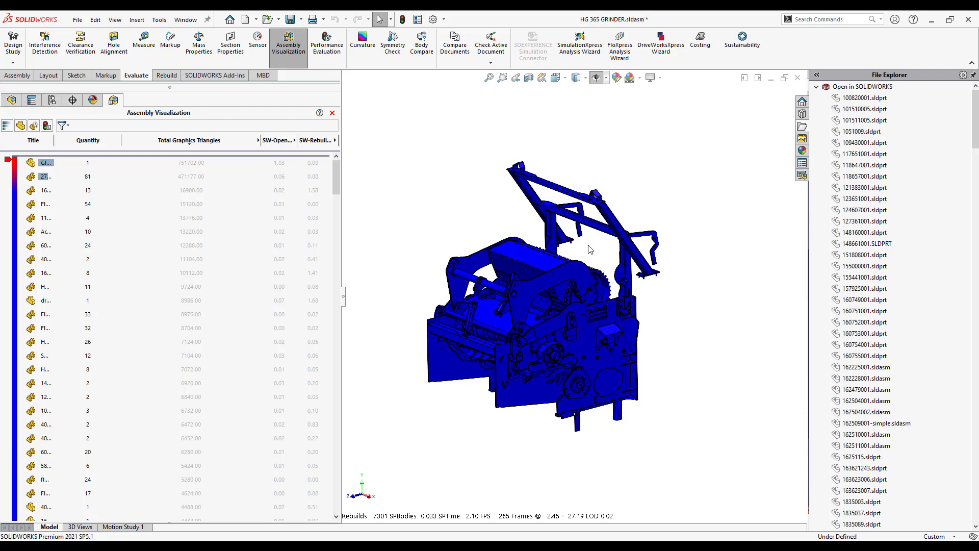
Open the 13-instance rack part 163623006 in its own window and orbit to inspect it
{"action": "left_click", "coordinate": [46, 194]}
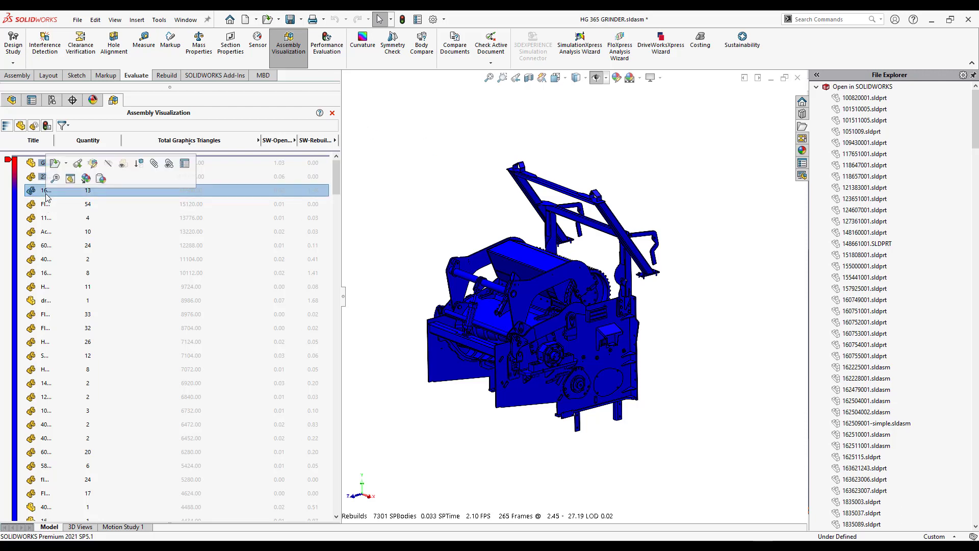
{"action": "left_click", "coordinate": [55, 167]}
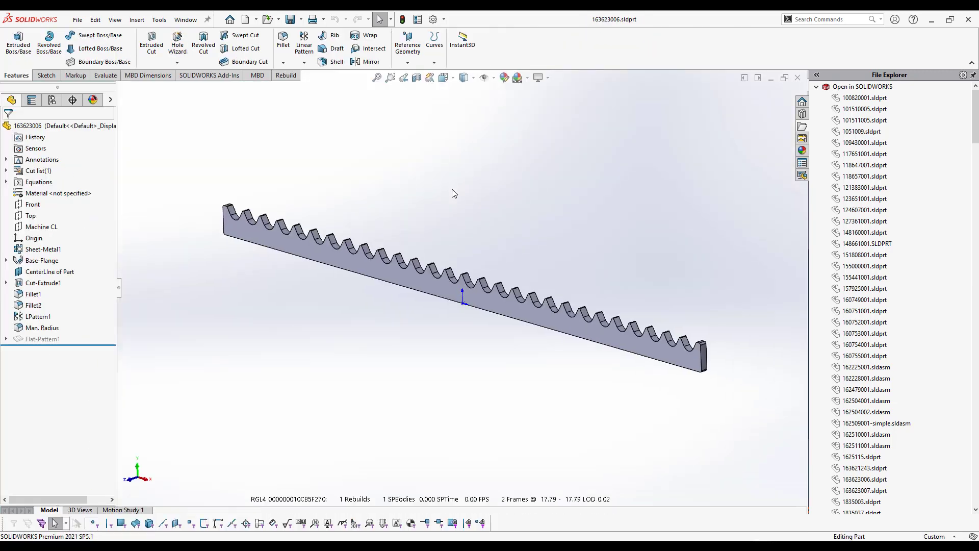
{"action": "middle_click_drag", "start_coordinate": [461, 293], "coordinate": [372, 417]}
{"action": "key", "text": "Escape"}
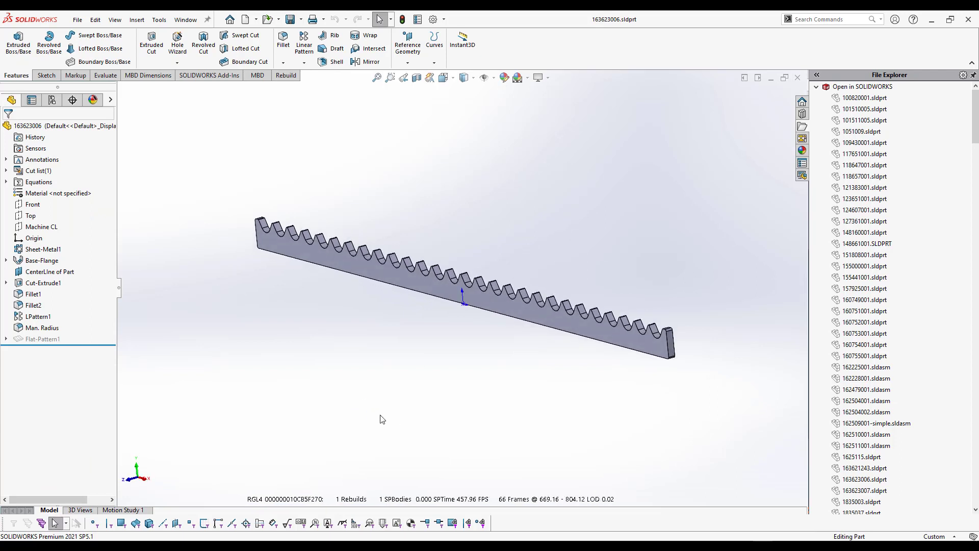
{"action": "mouse_move", "coordinate": [382, 420]}
{"action": "middle_mouse_down"}
{"action": "mouse_move", "coordinate": [400, 367]}
{"action": "mouse_move", "coordinate": [400, 382]}
{"action": "middle_mouse_up"}
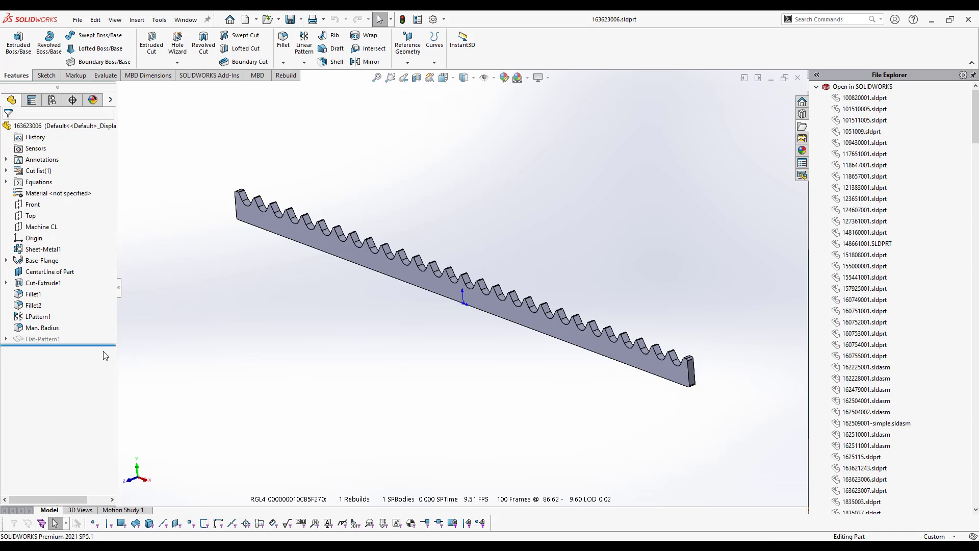
Review the rack's Document Properties image quality and close Options without changes
{"action": "left_click", "coordinate": [433, 19]}
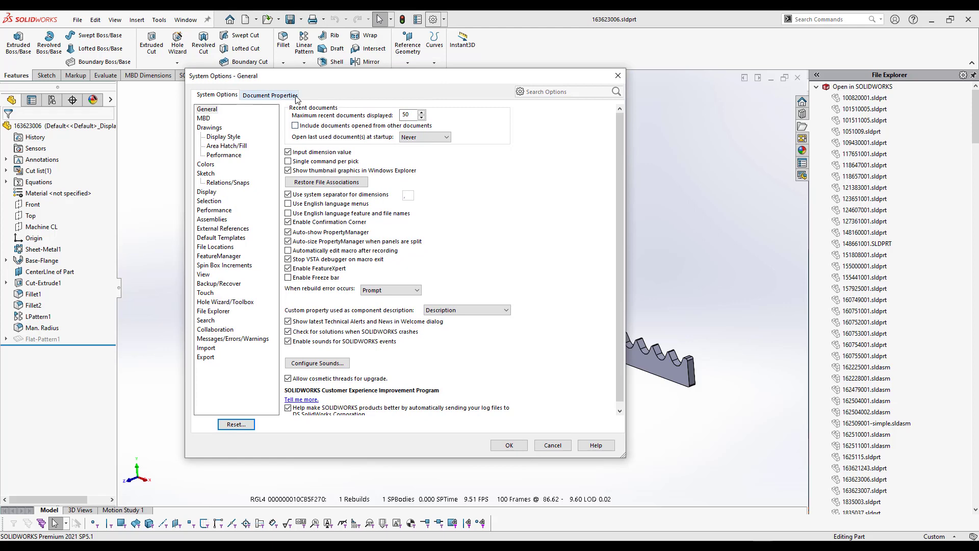
{"action": "left_click", "coordinate": [291, 95]}
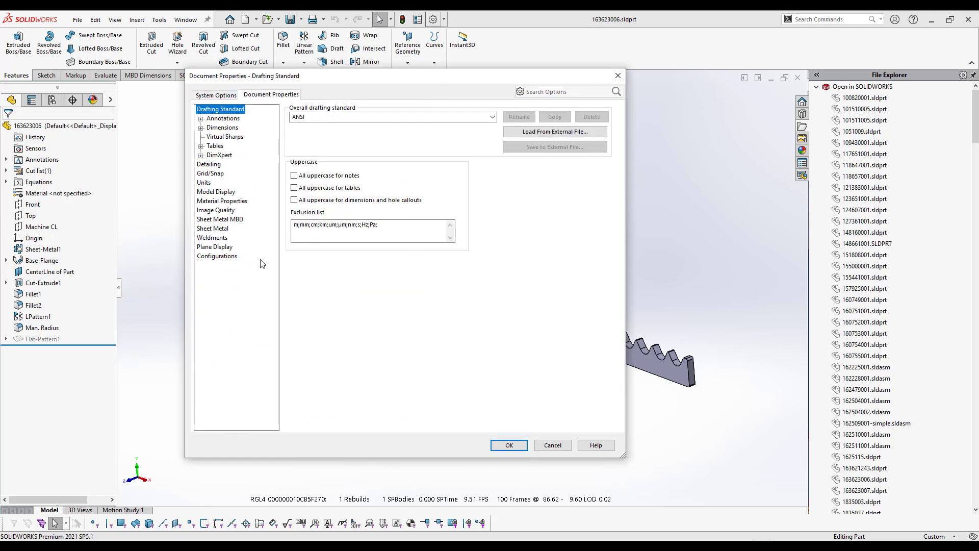
{"action": "left_click", "coordinate": [215, 210]}
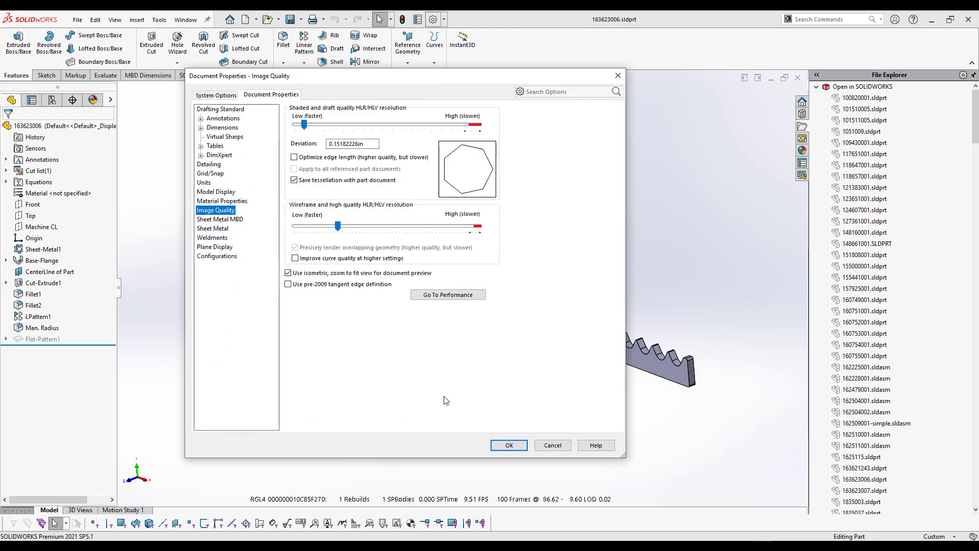
{"action": "left_click", "coordinate": [502, 445]}
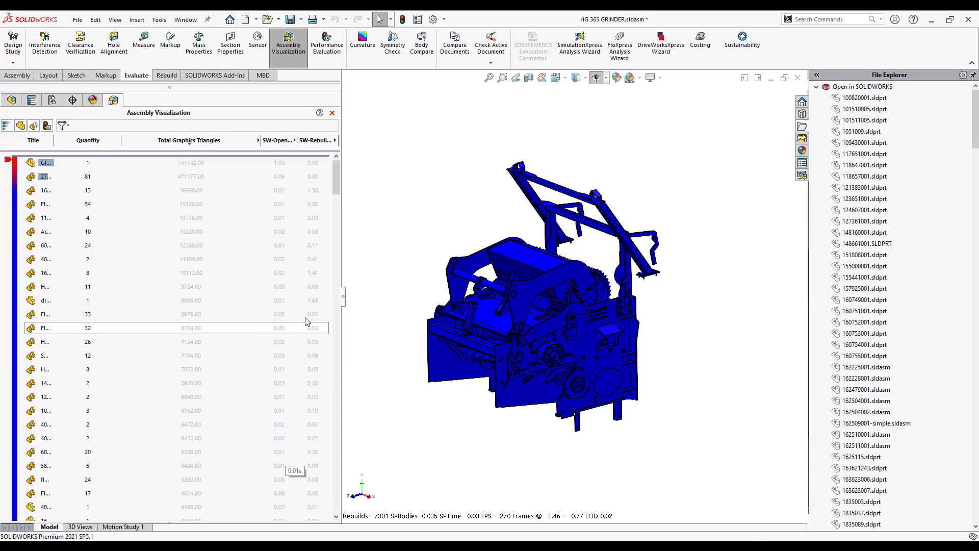
Open drum-simple (8906 triangles) from Assembly Visualization and orbit it
{"action": "left_click", "coordinate": [60, 300]}
{"action": "left_click", "coordinate": [61, 272]}
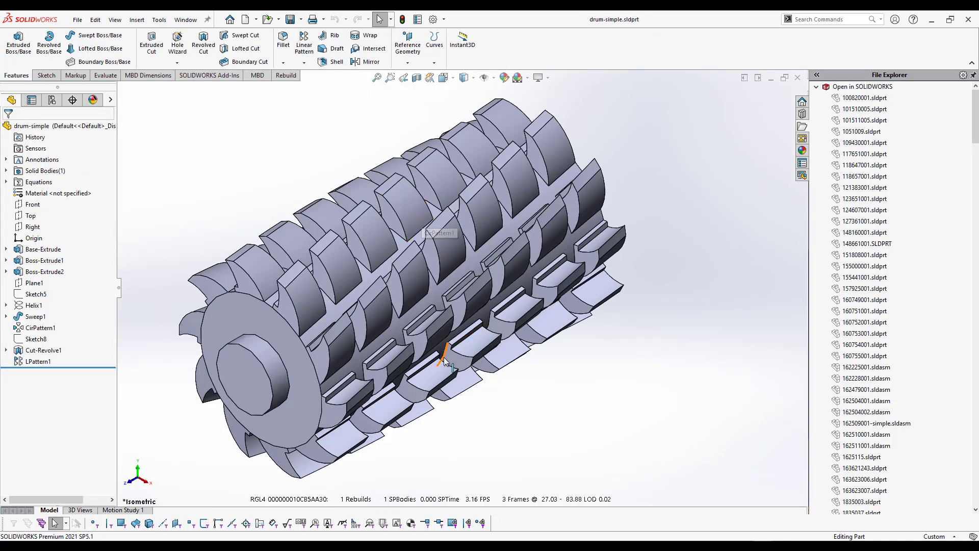
{"action": "mouse_move", "coordinate": [449, 352]}
{"action": "middle_mouse_down"}
{"action": "mouse_move", "coordinate": [495, 330]}
{"action": "mouse_move", "coordinate": [474, 417]}
{"action": "middle_mouse_up"}
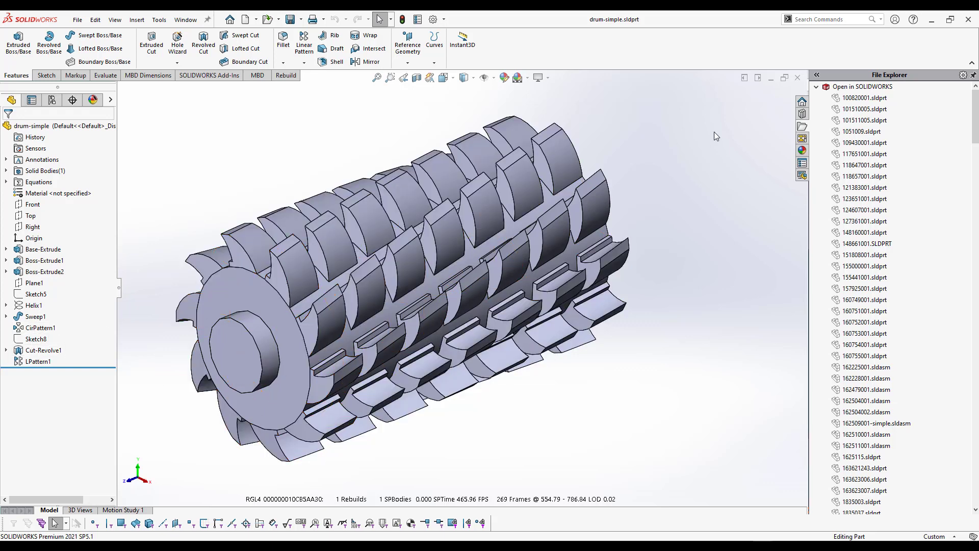
Lower the drum's shaded image quality toward Low, giving deviation 0.18093252in
{"action": "left_click", "coordinate": [434, 20]}
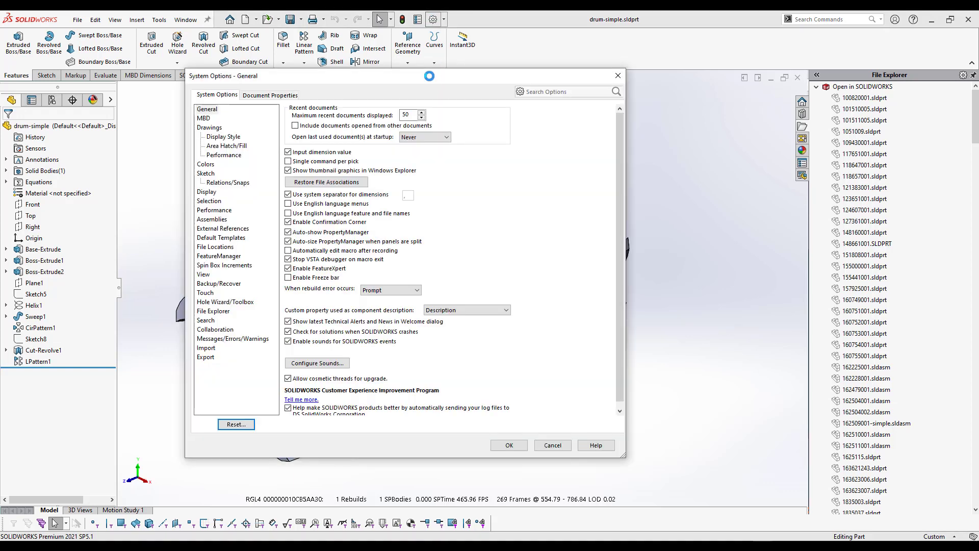
{"action": "left_click", "coordinate": [293, 102]}
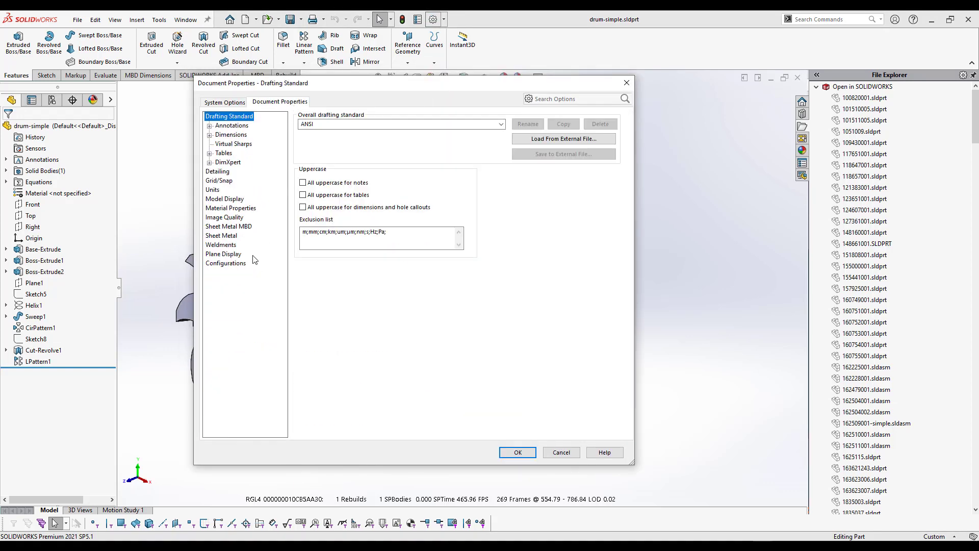
{"action": "left_click", "coordinate": [224, 218]}
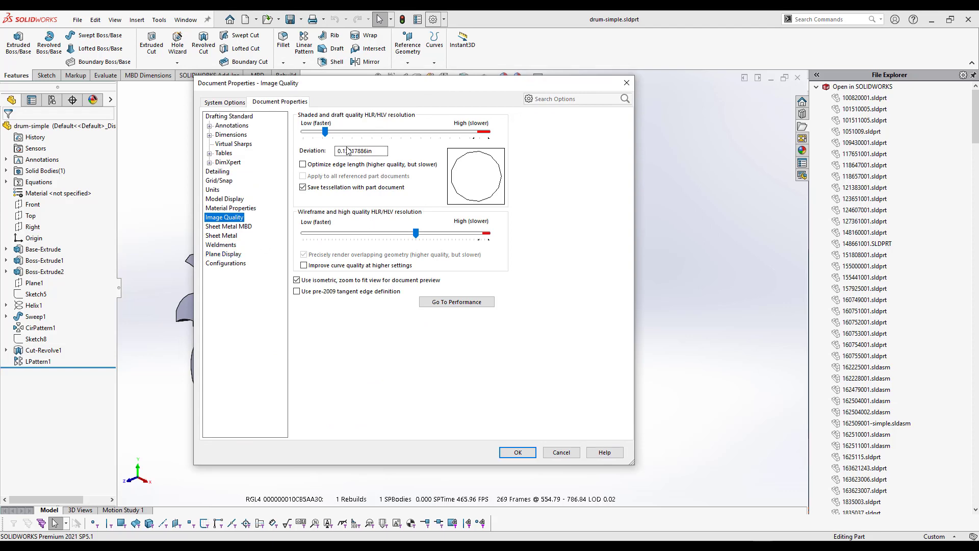
{"action": "left_click_drag", "start_coordinate": [325, 132], "coordinate": [318, 132]}
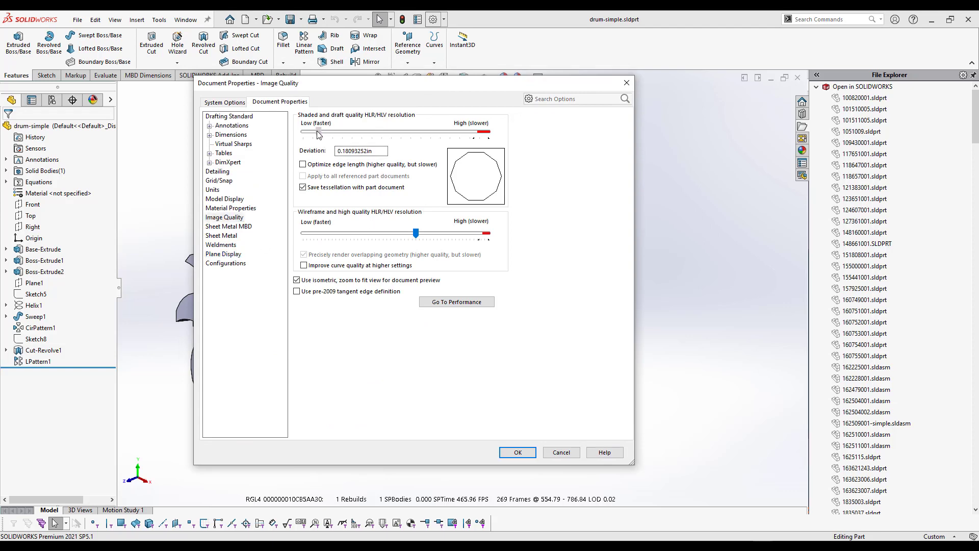
{"action": "left_click", "coordinate": [512, 452]}
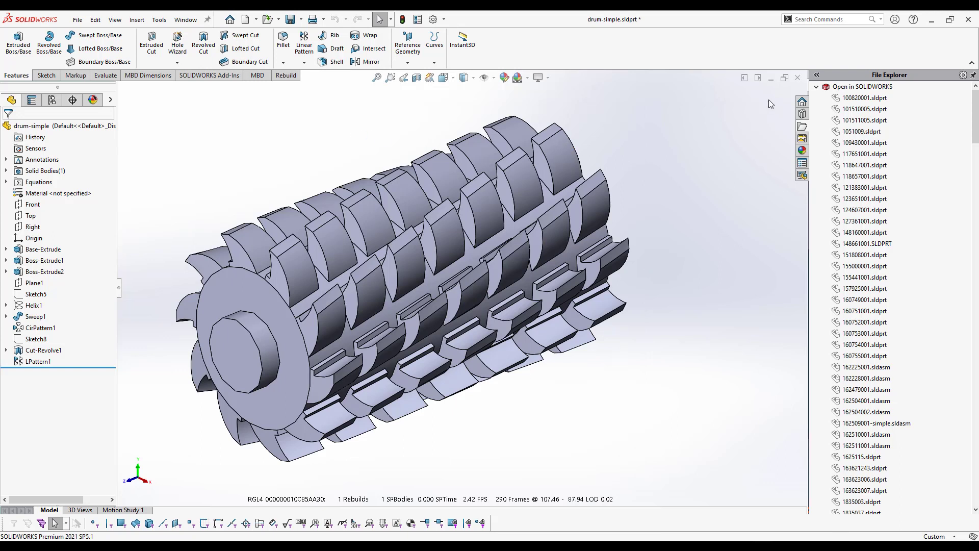
Save and close the drum part, then narrow the regenerated Assembly Visualization panel
{"action": "left_click", "coordinate": [797, 77]}
{"action": "left_click", "coordinate": [471, 280]}
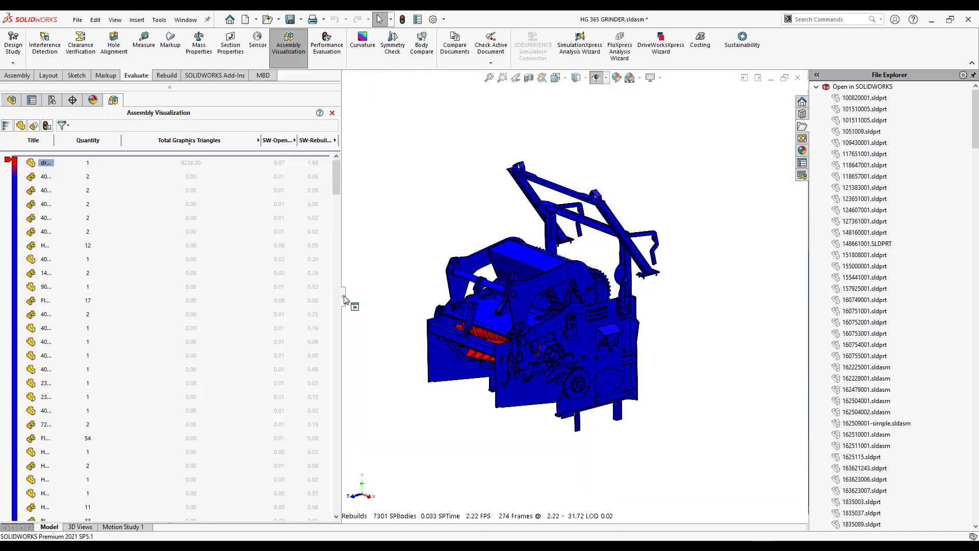
{"action": "left_click_drag", "start_coordinate": [343, 297], "coordinate": [274, 296]}
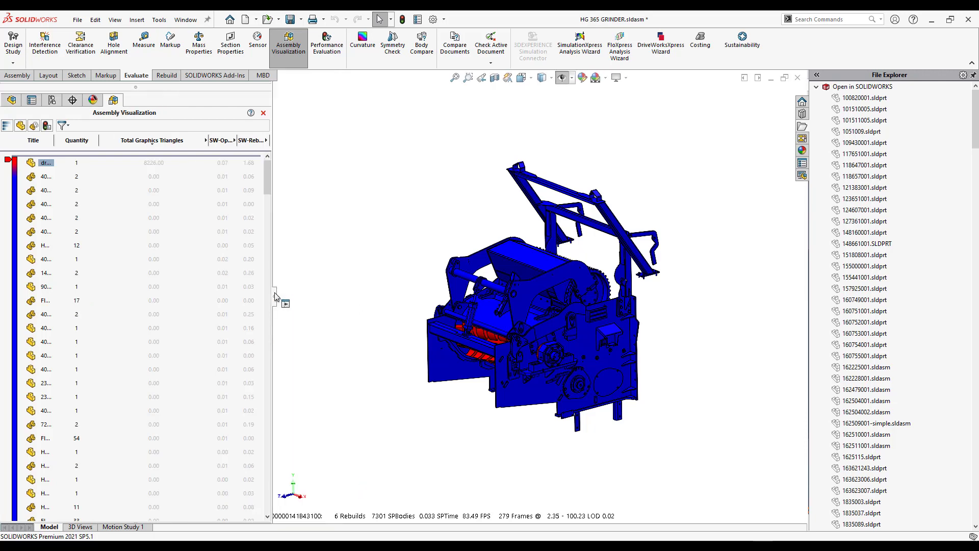